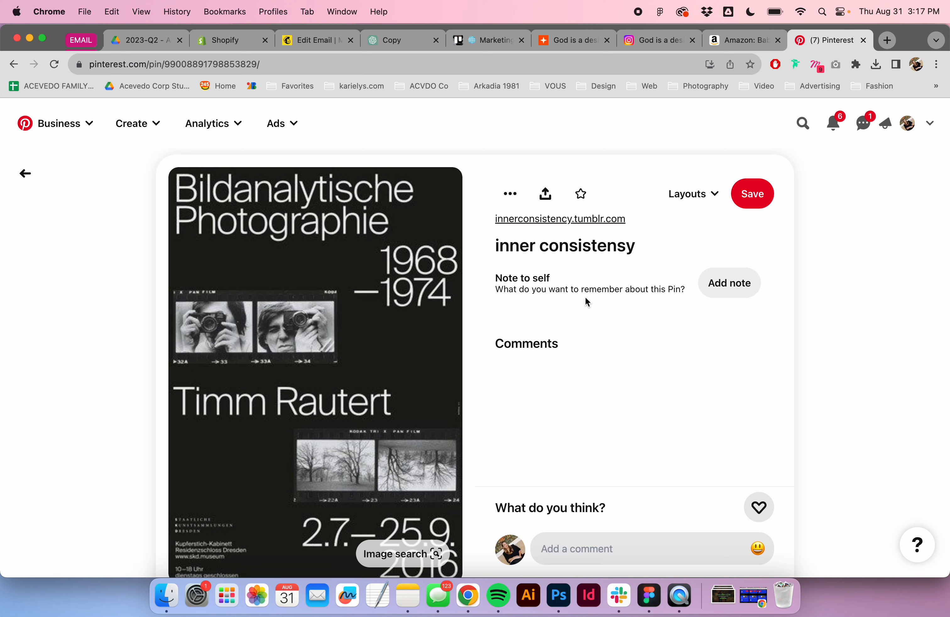
scroll(517, 357, "down", 5)
scroll(429, 326, "up", 5)
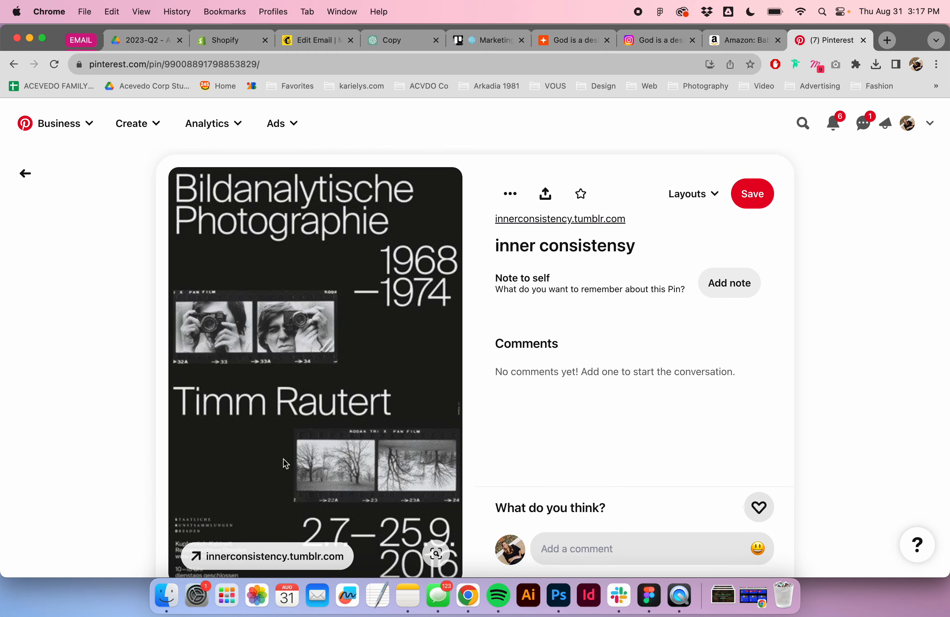
scroll(289, 461, "down", 1)
scroll(288, 461, "up", 1)
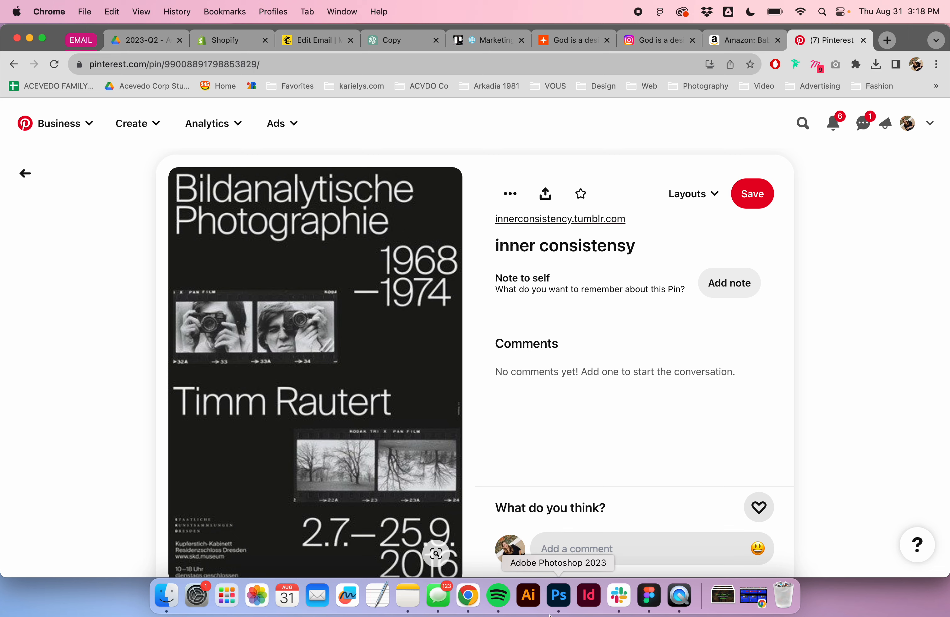
- Create a new 1920 x 1080 px document at 300 ppi
left_click(557, 603)
left_click(37, 118)
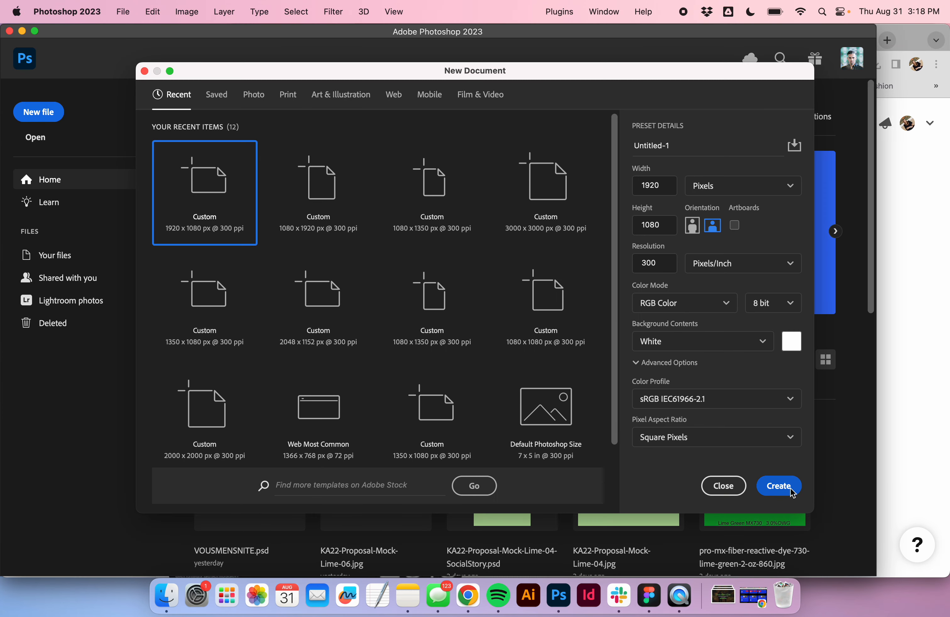
left_click(780, 486)
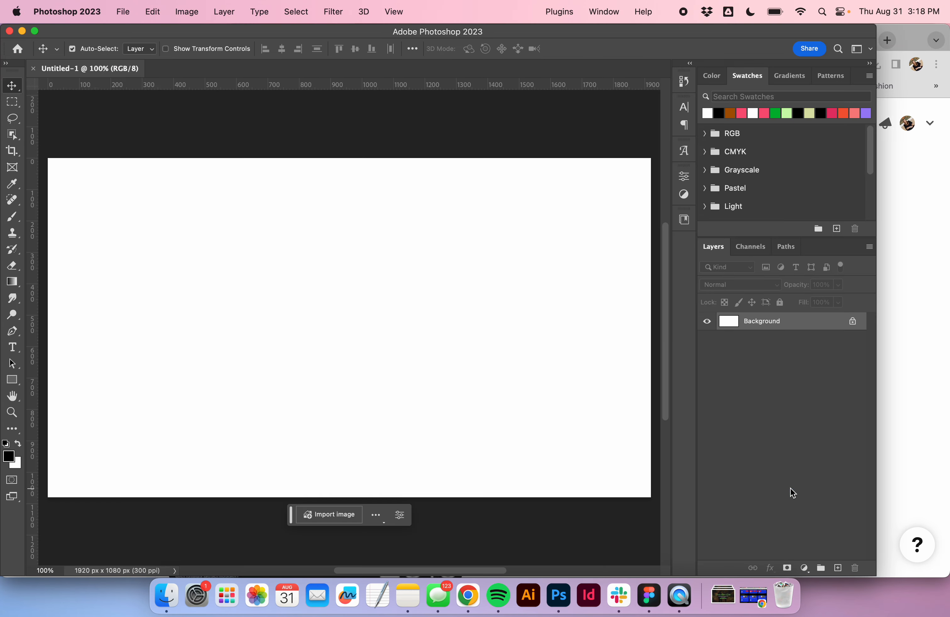
- Copy the Timm Rautert poster image from the Pinterest pin
left_click(469, 595)
right_click(322, 297)
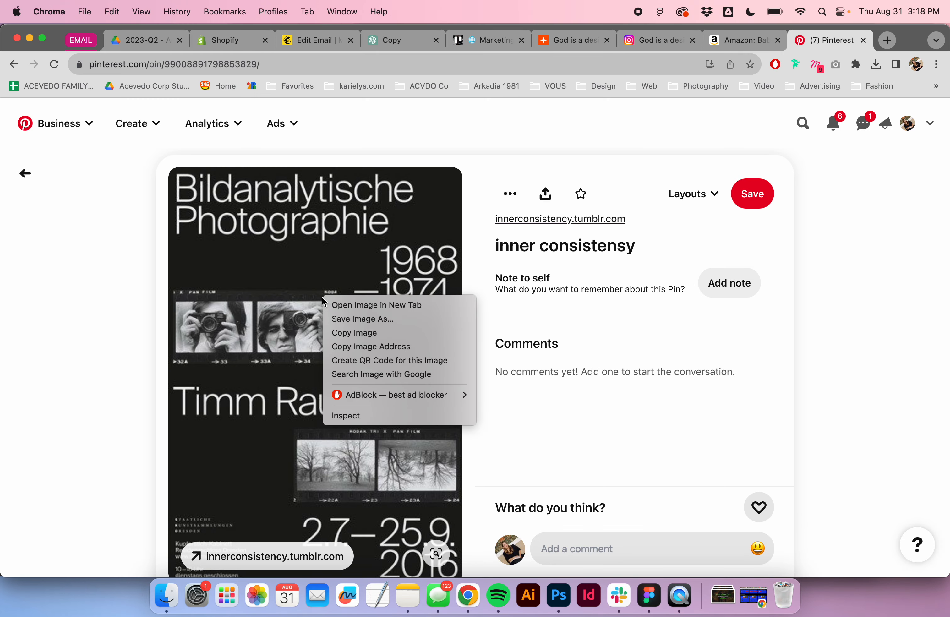
left_click(348, 336)
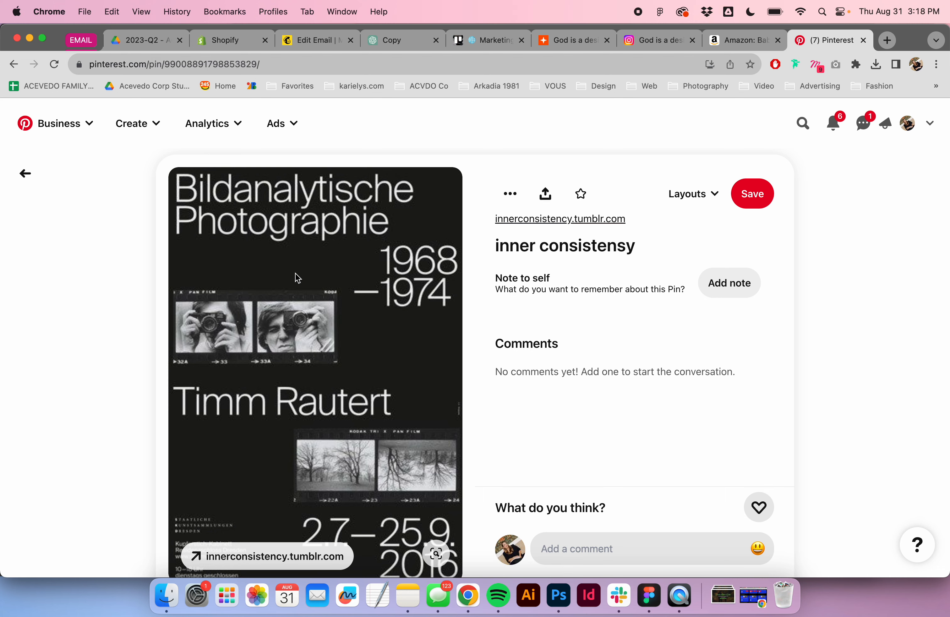
- Paste the copied poster image into the new document and zoom out
key("super+Tab")
key("super+v")
key("super+minus")
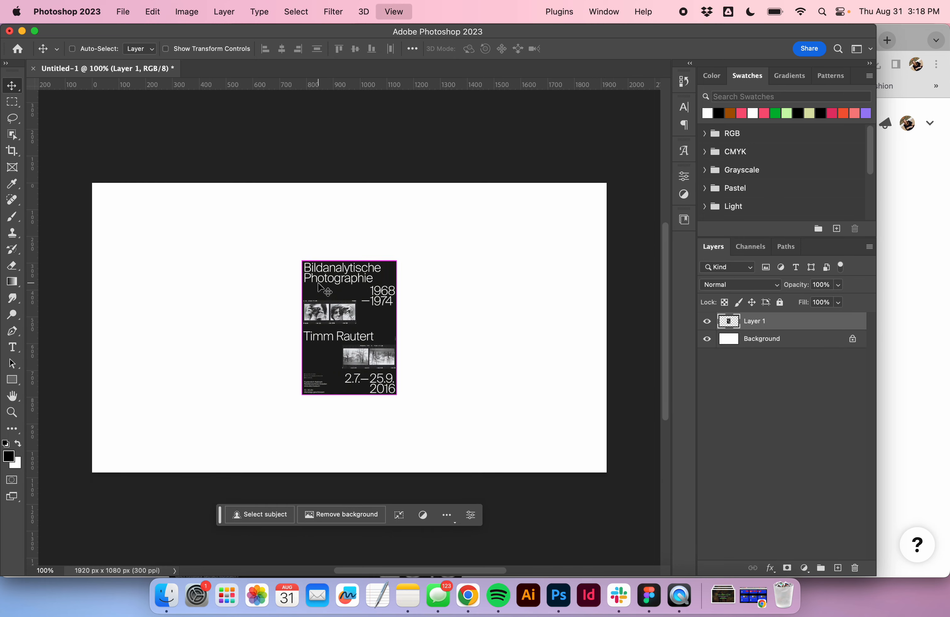
- Rotate the pasted poster 90 degrees and scale it up to fill the canvas height
key("super+t")
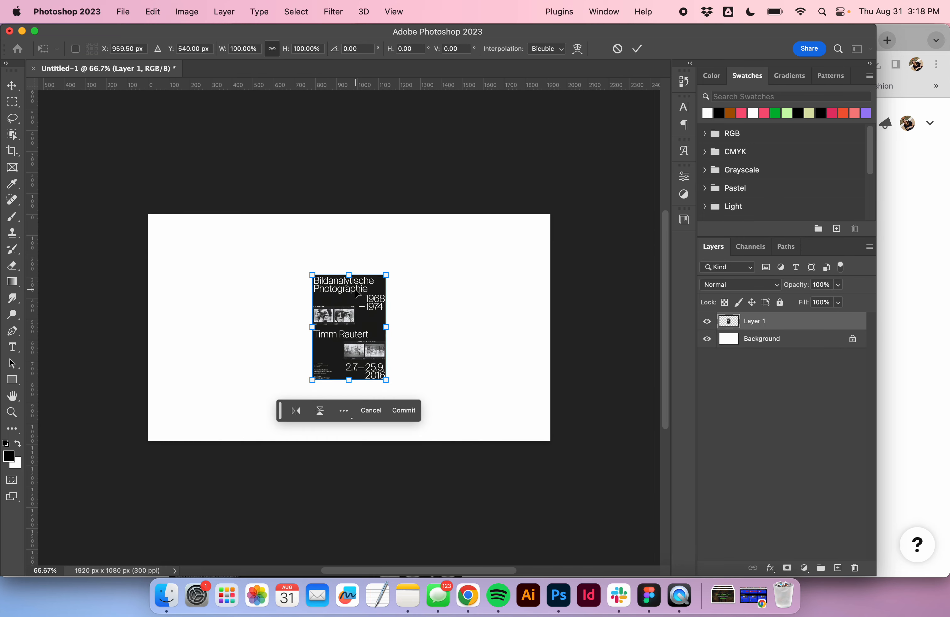
left_click(393, 270)
left_click_drag(397, 261, 437, 386)
left_click_drag(402, 291, 541, 261)
key("Return")
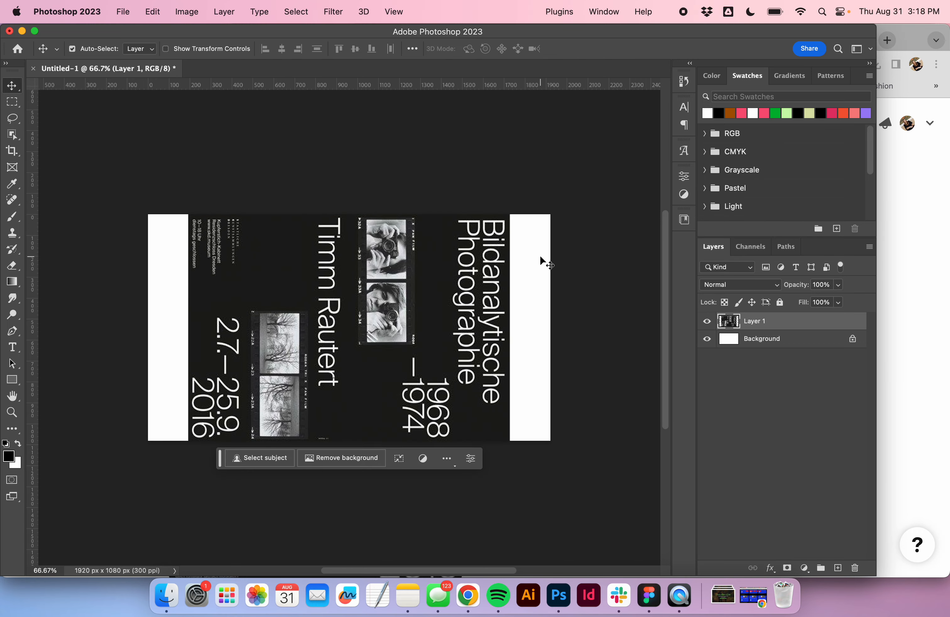
- Draw a rectangle about 272 x 606 px near the top middle of the canvas and fill it light green
left_click(12, 383)
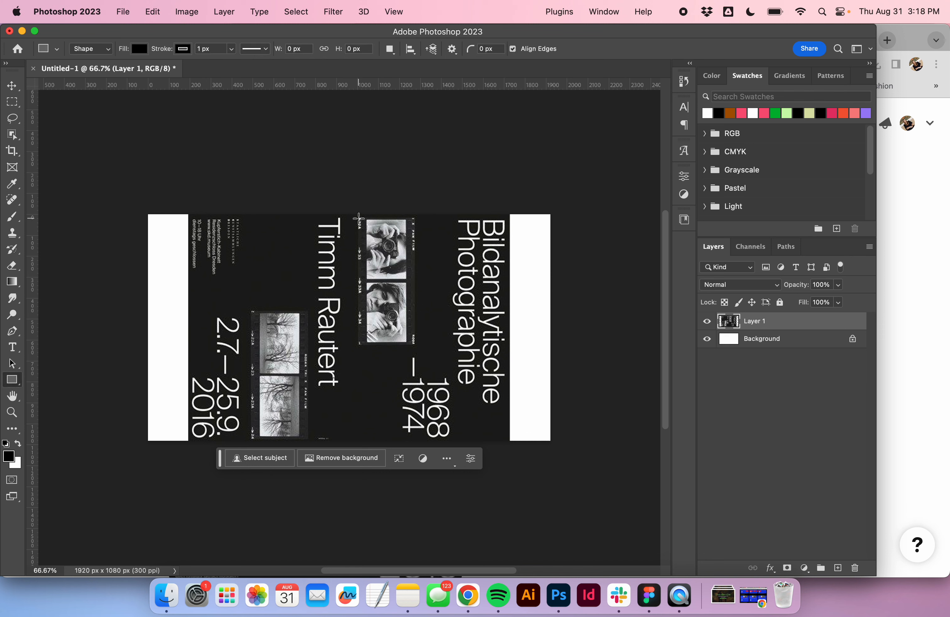
left_click_drag(358, 218, 415, 345)
key("v")
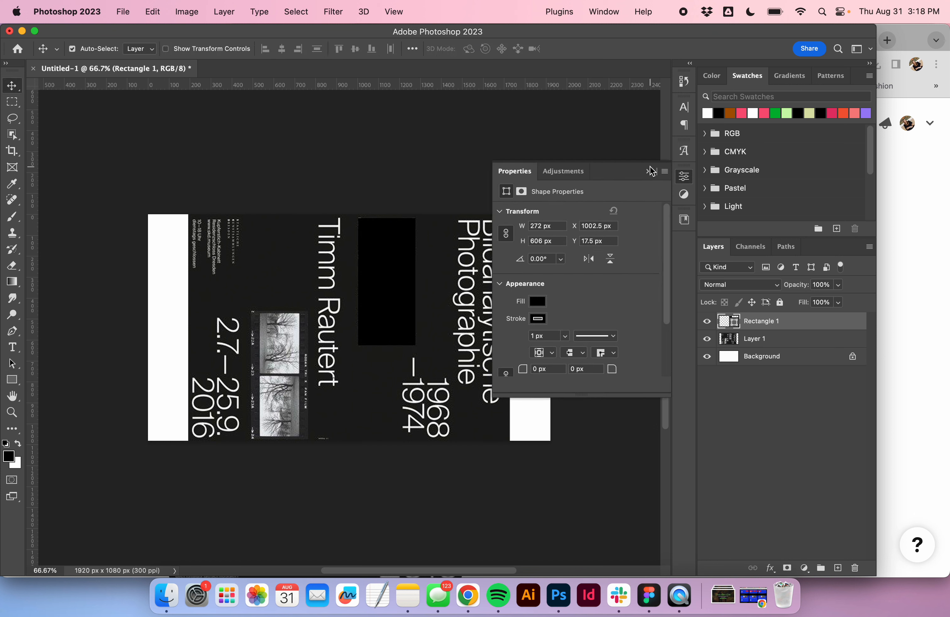
left_click(790, 113)
left_click(650, 172)
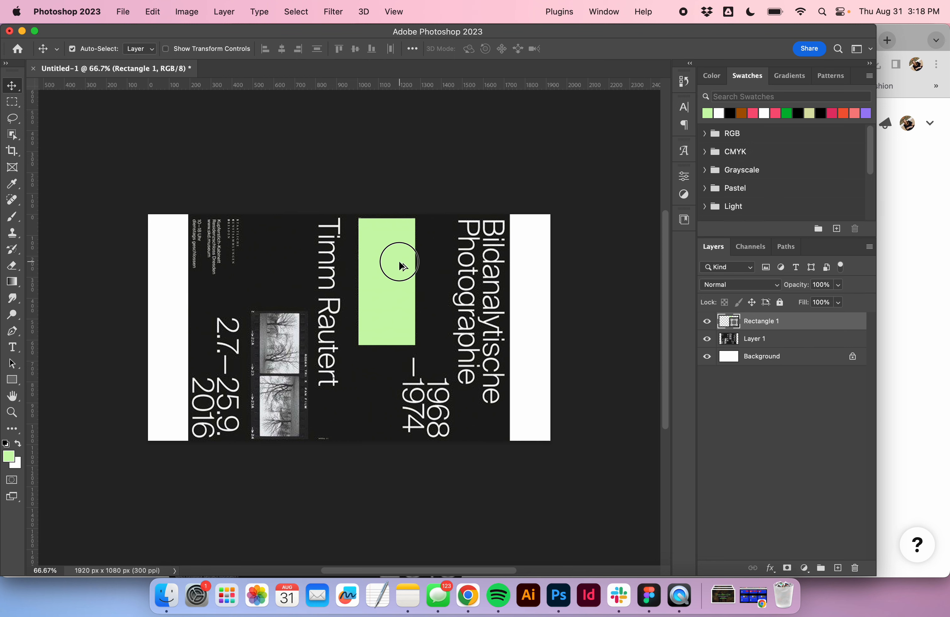
- Duplicate the green rectangle toward the right side of the poster
left_click_drag(402, 266, 497, 263, "alt")
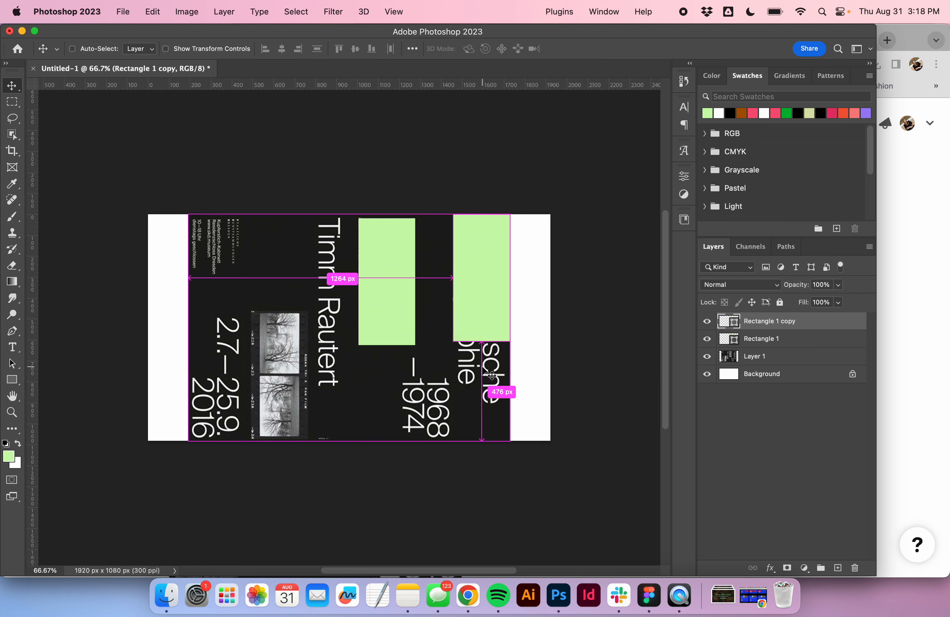
key("super+t")
left_click_drag(482, 342, 486, 406)
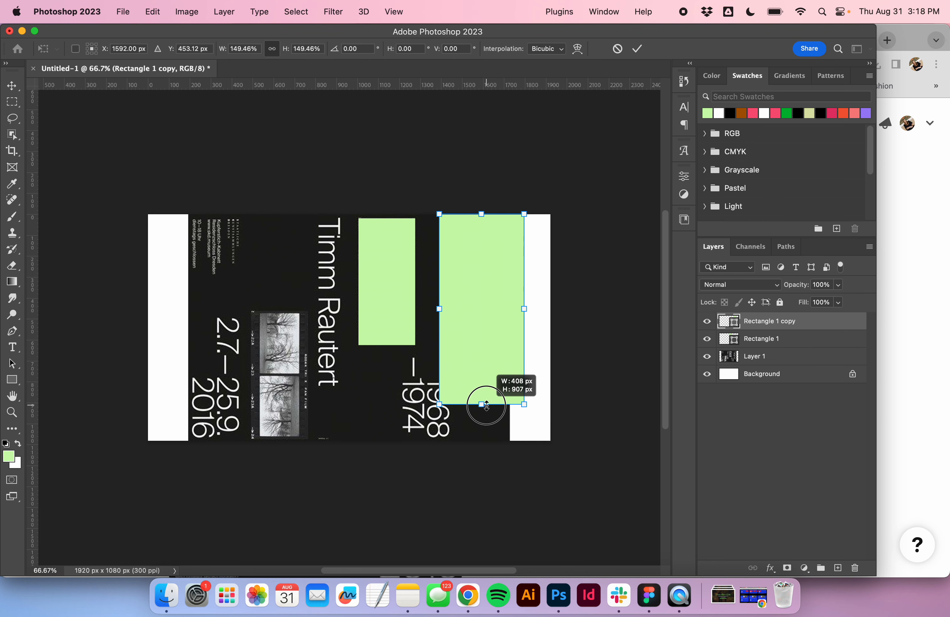
key("Escape")
- Stretch the duplicated rectangle downward so it reaches near the canvas bottom
key("super+t")
left_click_drag(482, 341, 481, 417)
key("Return")
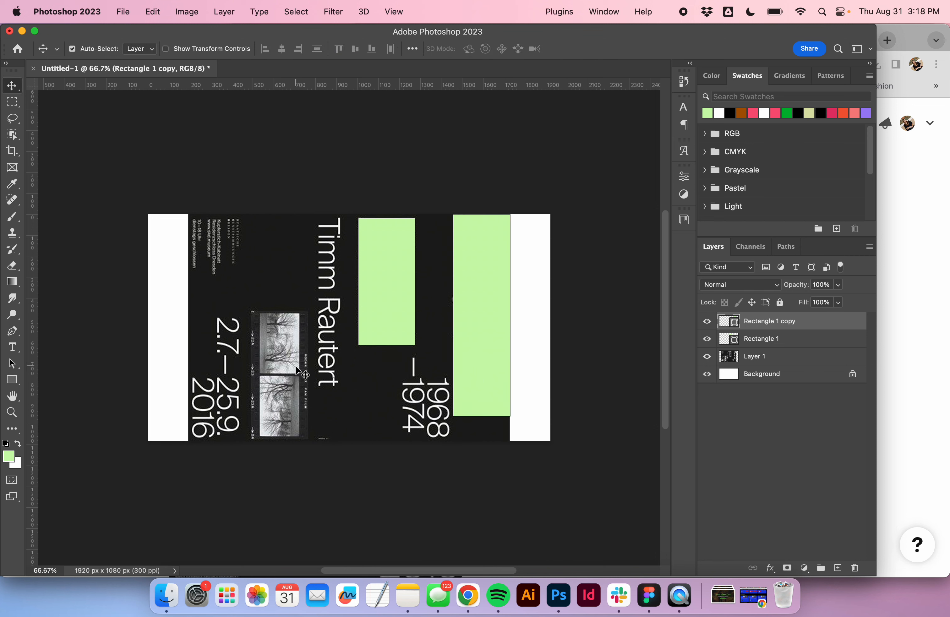
- Duplicate a green rectangle into the lower left area of the canvas, reaching the bottom edge
left_click_drag(367, 264, 217, 339)
key("super+z")
left_click(504, 350)
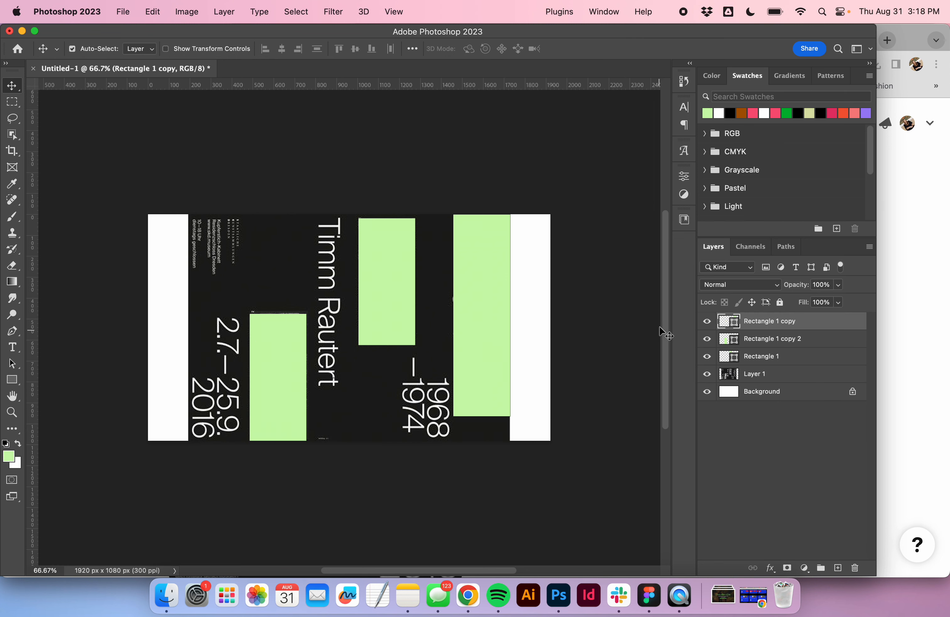
- Toggle layer visibilities to preview the rectangles without the poster and background
left_click(706, 323)
left_click(707, 323)
left_click(712, 375)
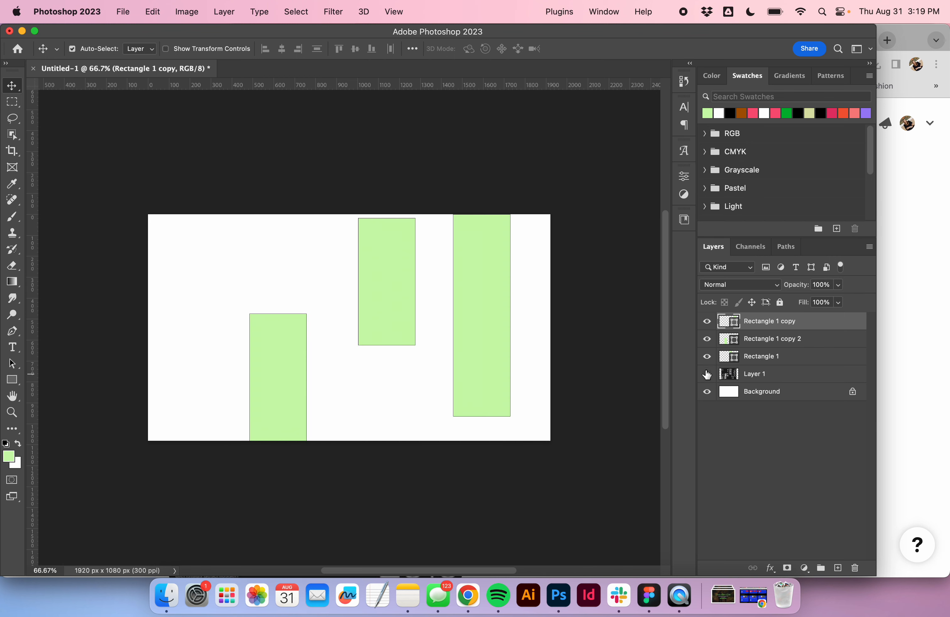
left_click(708, 390)
left_click(707, 391)
left_click(707, 374)
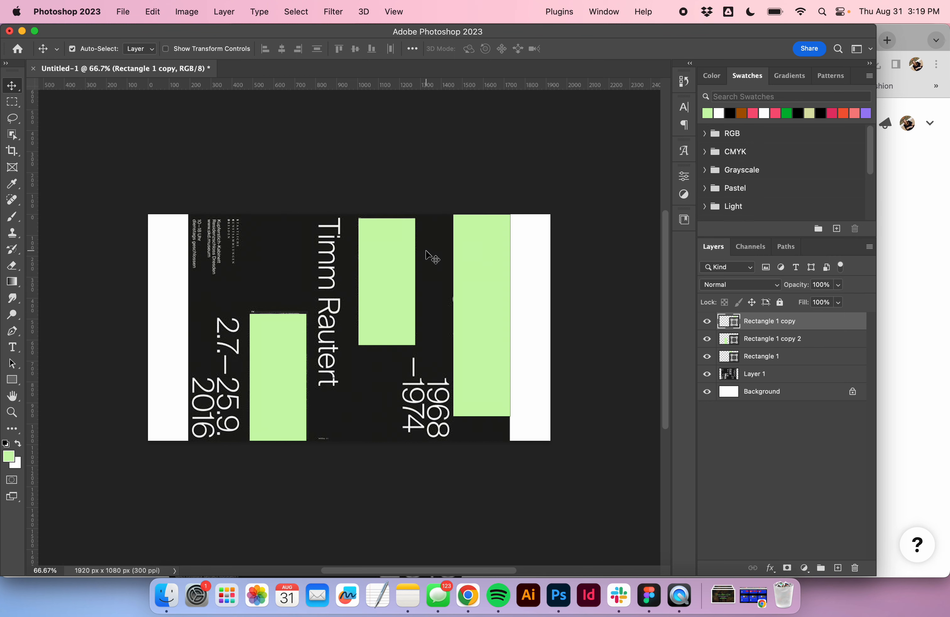
- Duplicate a green rectangle into the top-left corner of the poster area
left_click_drag(380, 261, 210, 183)
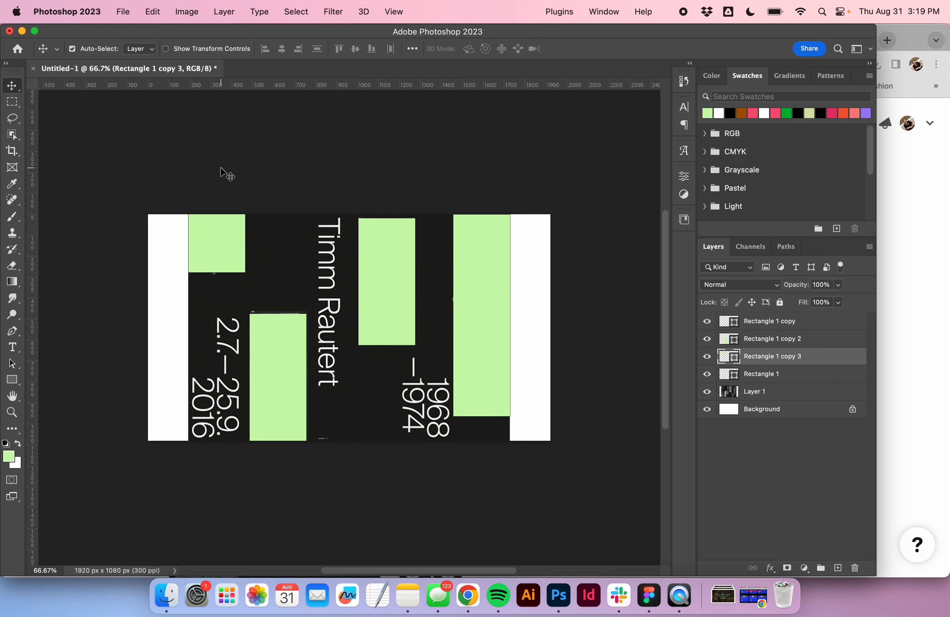
key("super+t")
left_click_drag(218, 146, 213, 214)
key("Return")
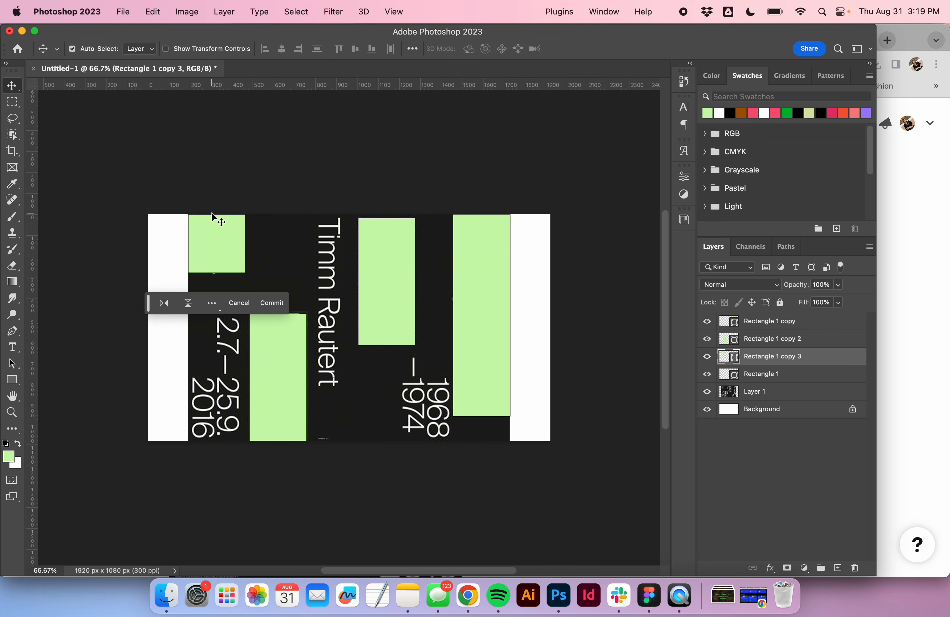
- Hide the poster layer and add a solid color fill layer of #cbf9ae above the background
left_click(707, 393)
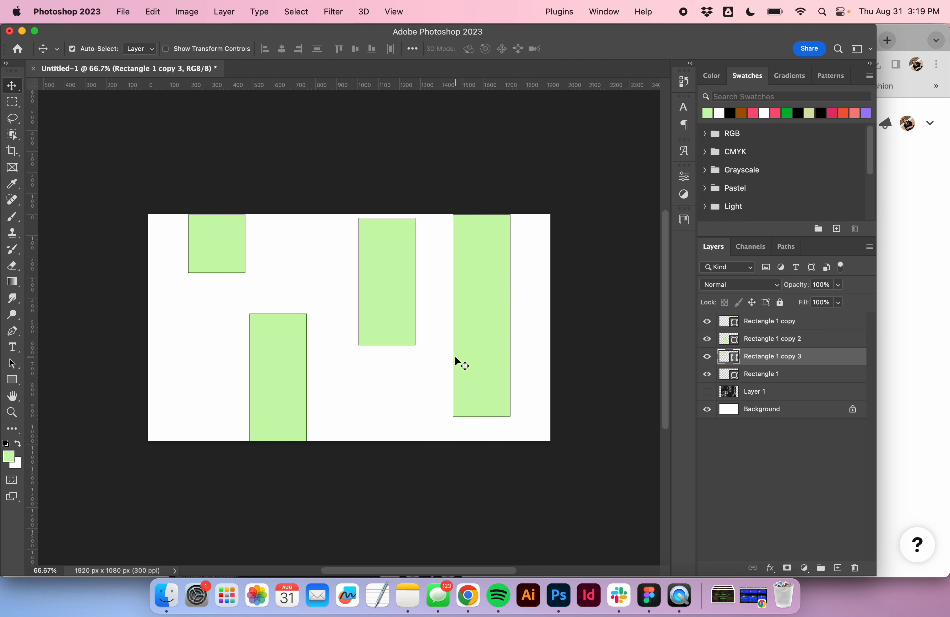
left_click(782, 409)
left_click(805, 568)
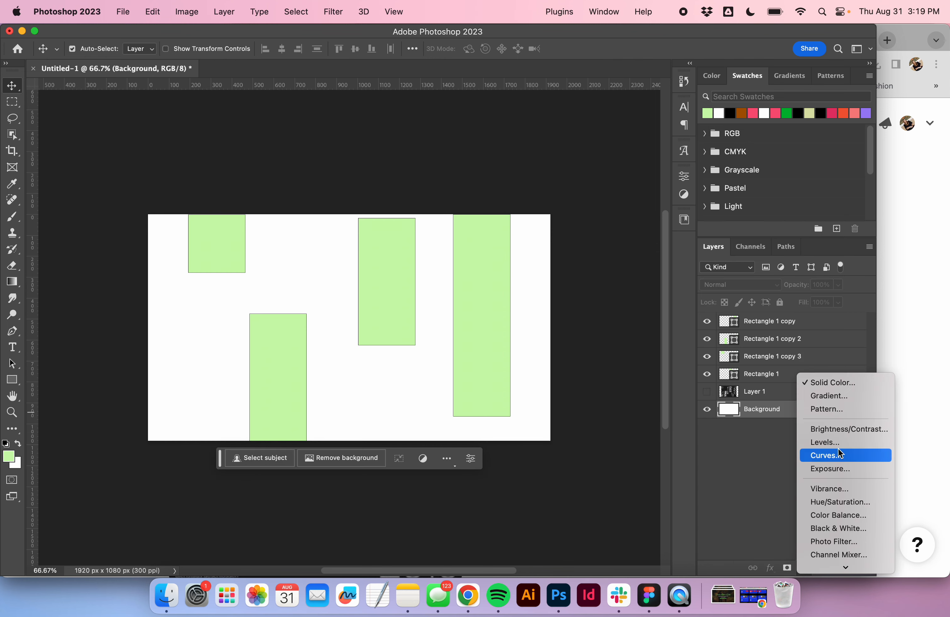
left_click(847, 383)
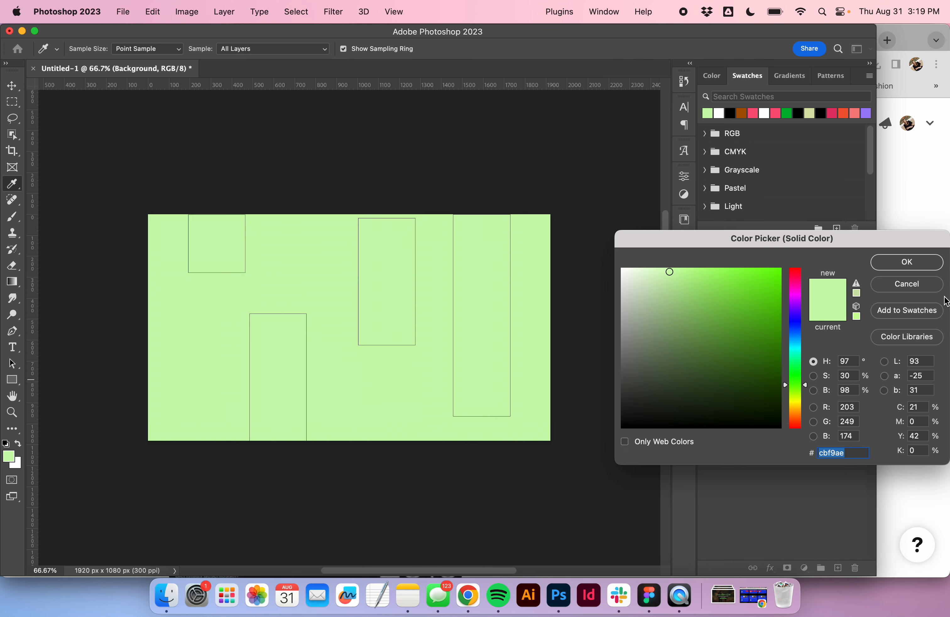
left_click(921, 271)
- Open pexels.com in a new browser tab
left_click(726, 607)
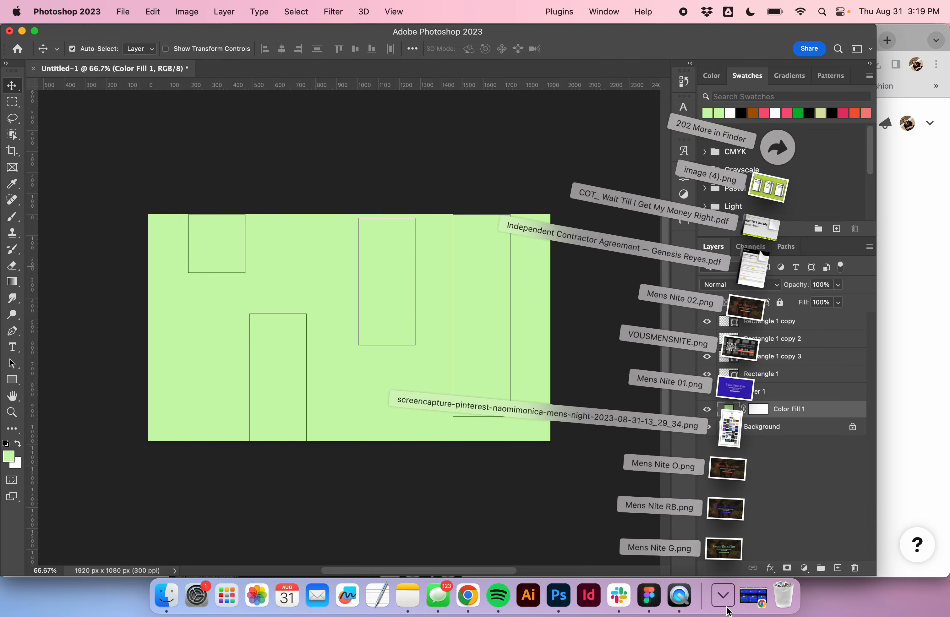
left_click(473, 601)
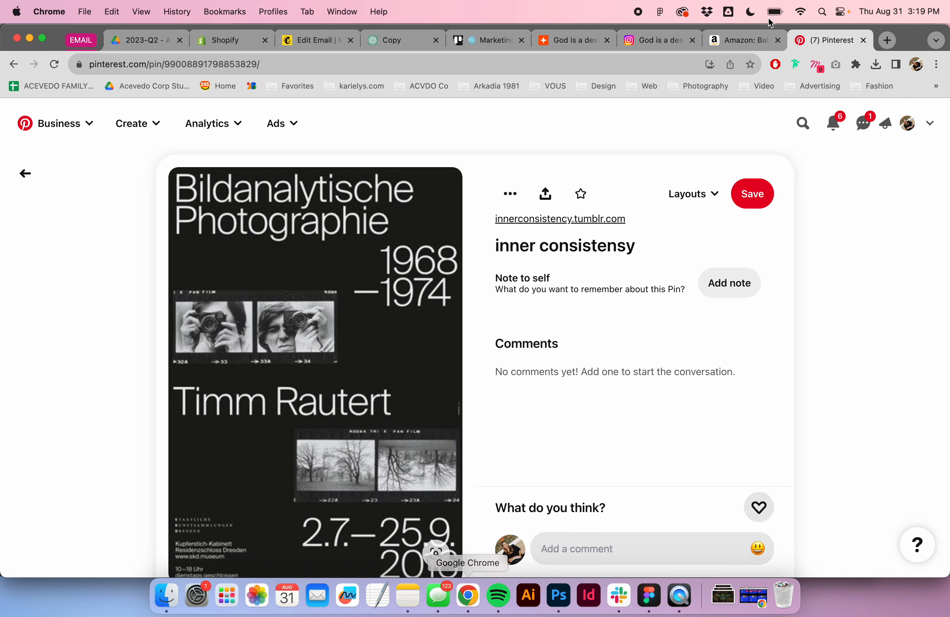
left_click(889, 40)
type("pxe")
key("Return")
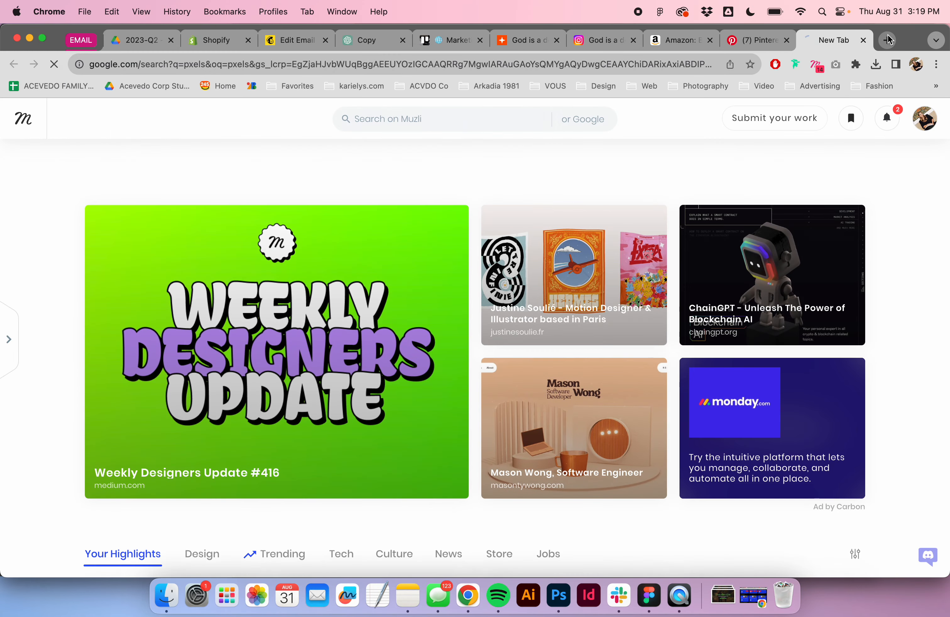
left_click(642, 63)
type("pexels.com")
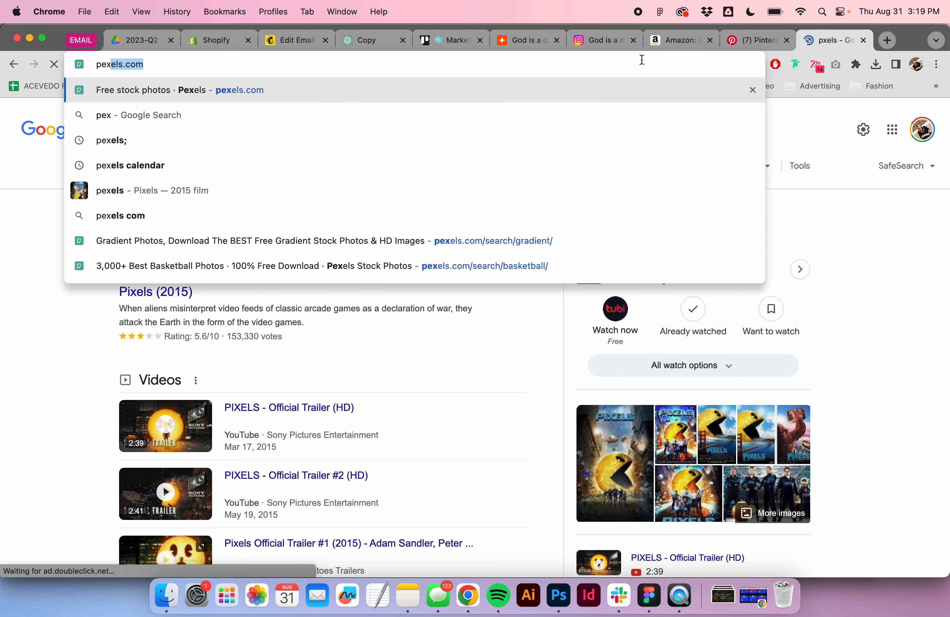
key("Return")
- Download the pink gladiolus stock photo from the Pexels feed
scroll(492, 192, "down", 15)
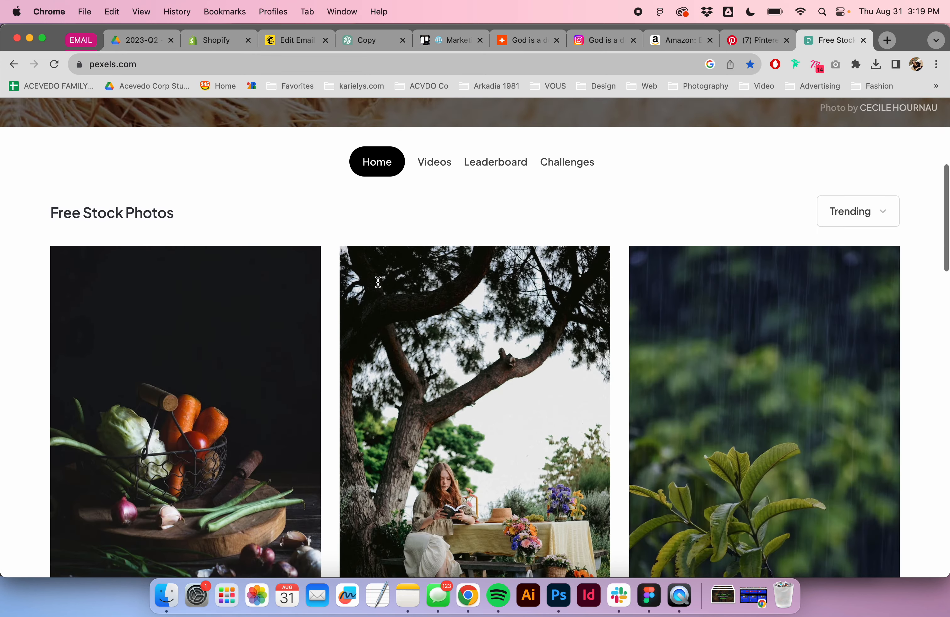
scroll(379, 287, "down", 20)
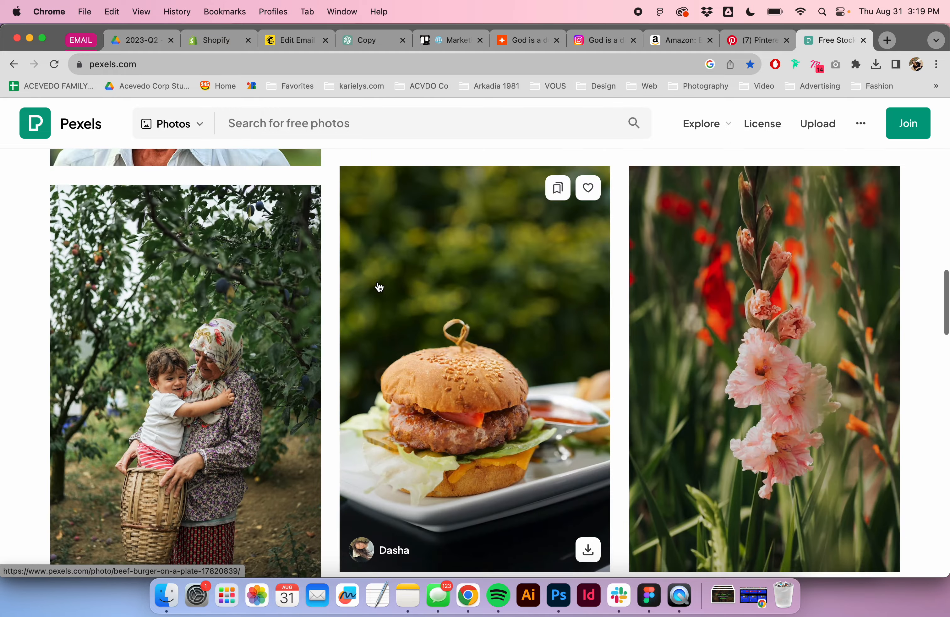
scroll(379, 287, "up", 10)
scroll(379, 287, "down", 1)
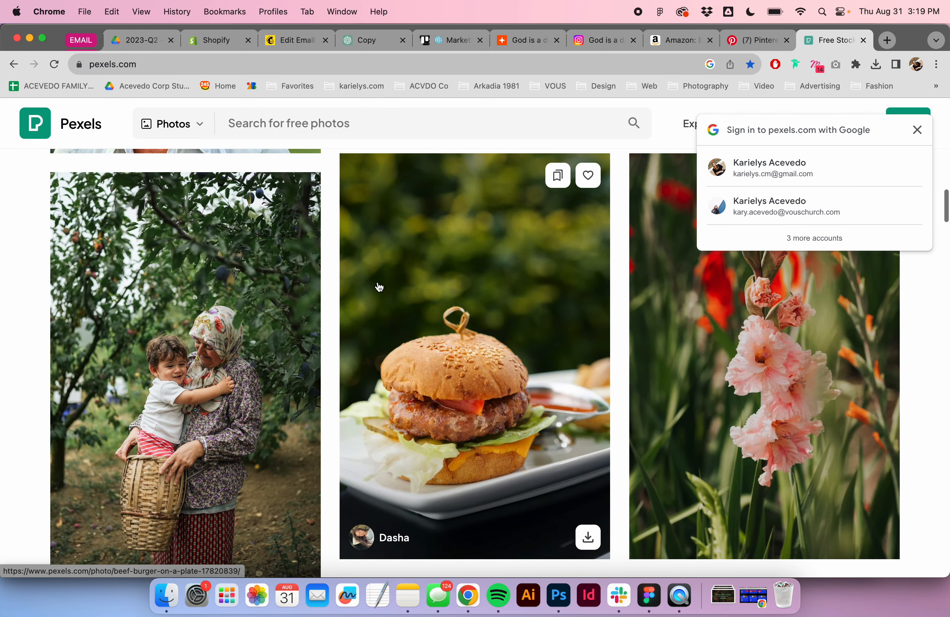
left_click(882, 543)
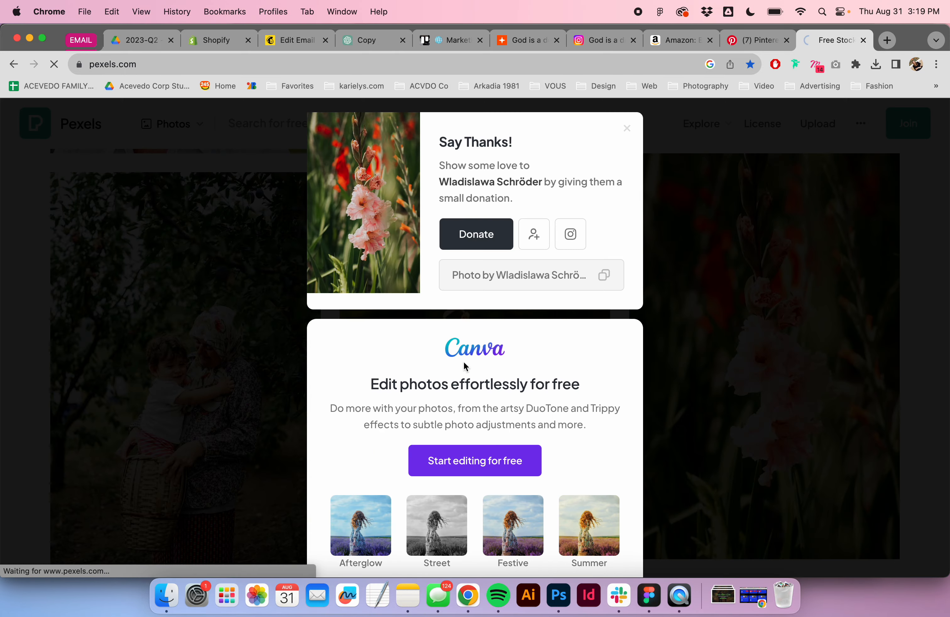
left_click(729, 390)
- Place the downloaded gladiolus photo into the document above the color fill, rotated 90° and scaled to cover the canvas
scroll(622, 570, "down", 10)
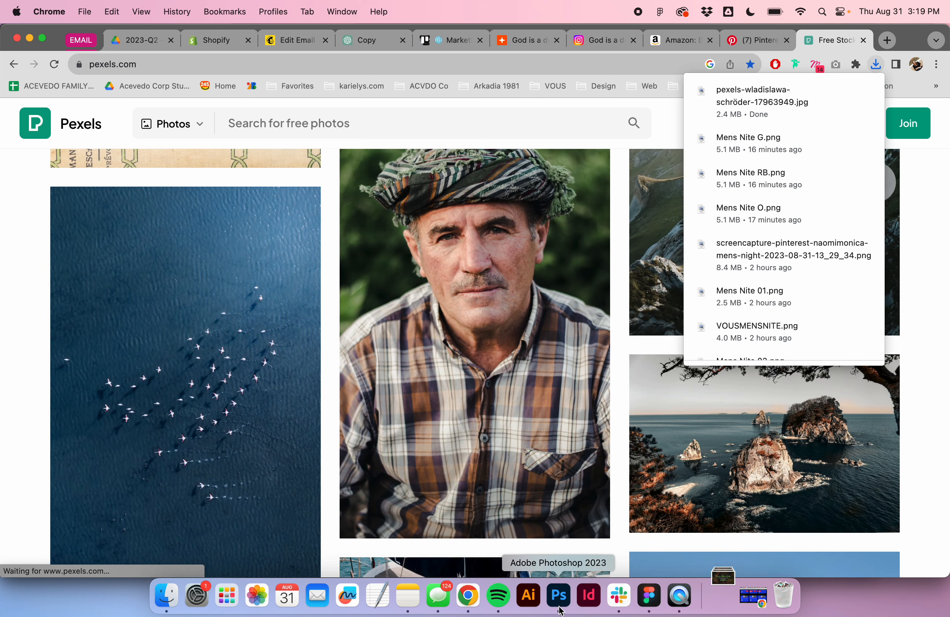
scroll(592, 512, "up", 5)
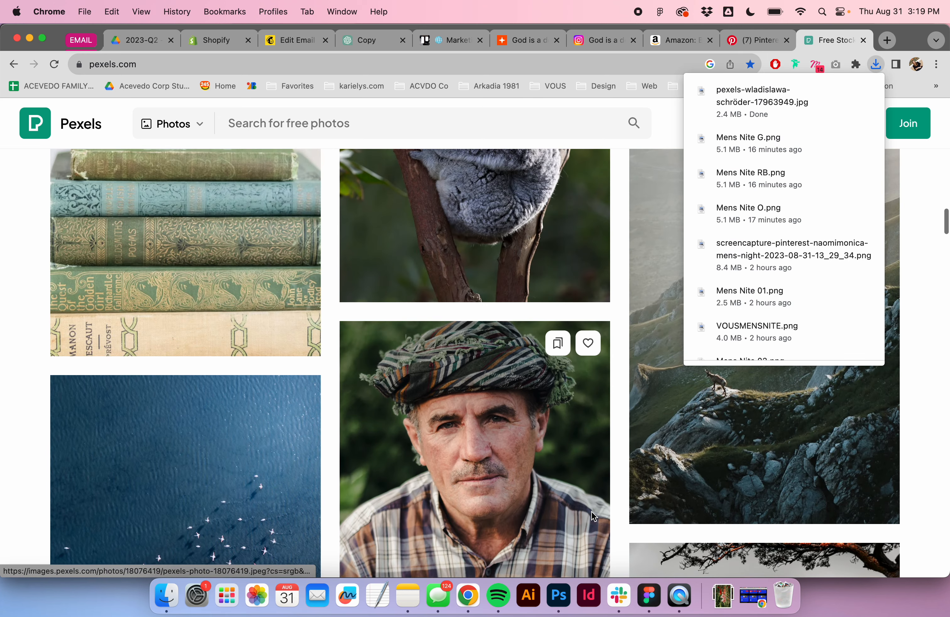
left_click(559, 596)
left_click(723, 596)
left_click_drag(723, 557, 366, 378)
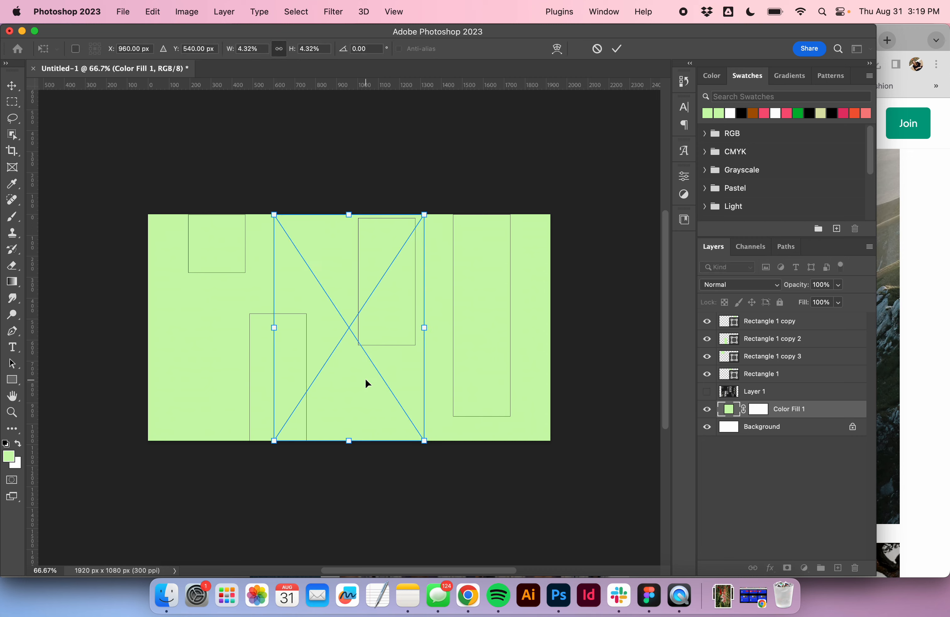
left_click_drag(312, 165, 657, 254)
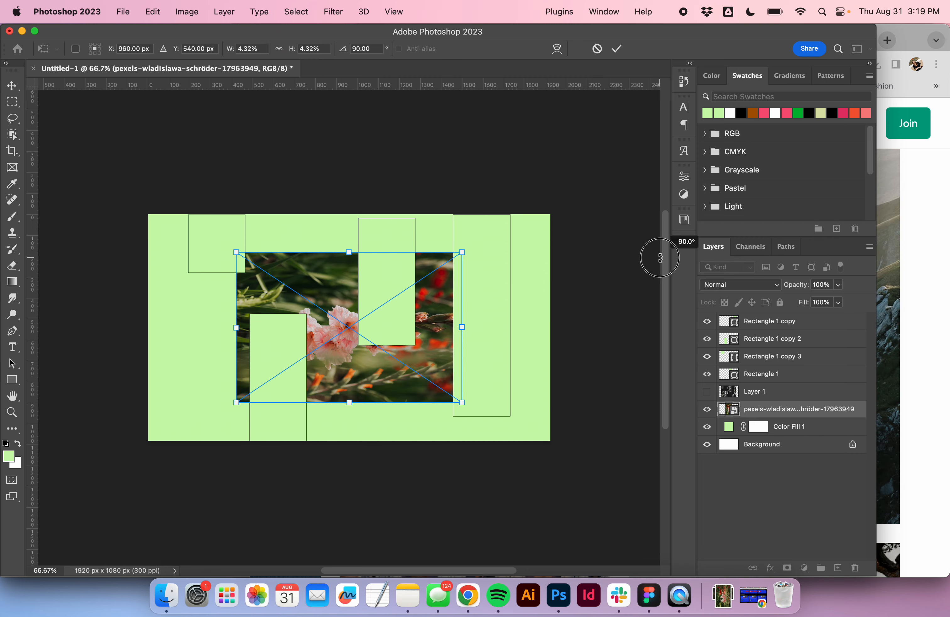
left_click_drag(467, 252, 586, 205)
key("Return")
- Apply a Motion Blur to the photo with angle 0 and distance 50 pixels
left_click(347, 7)
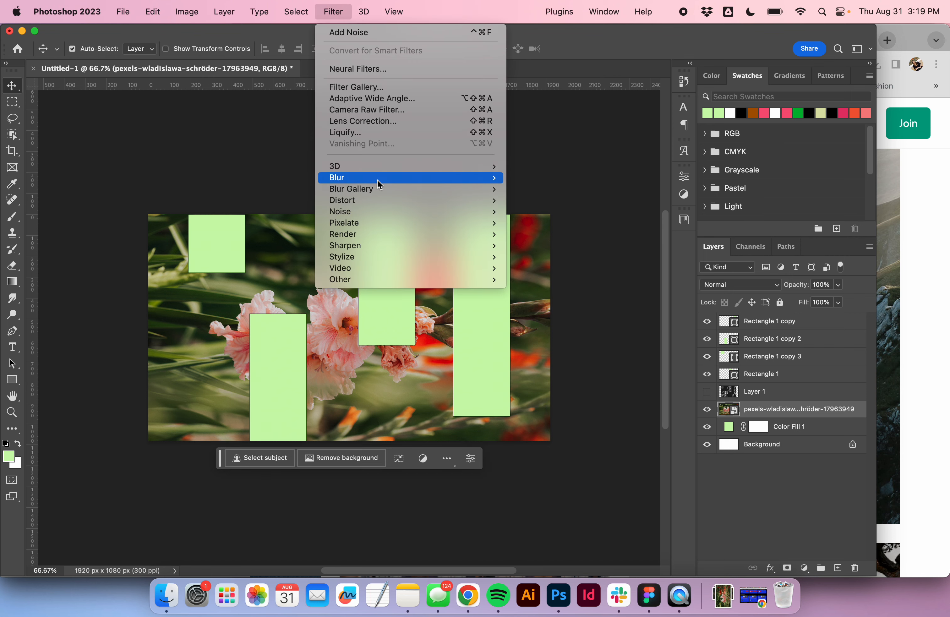
mouse_move(372, 178)
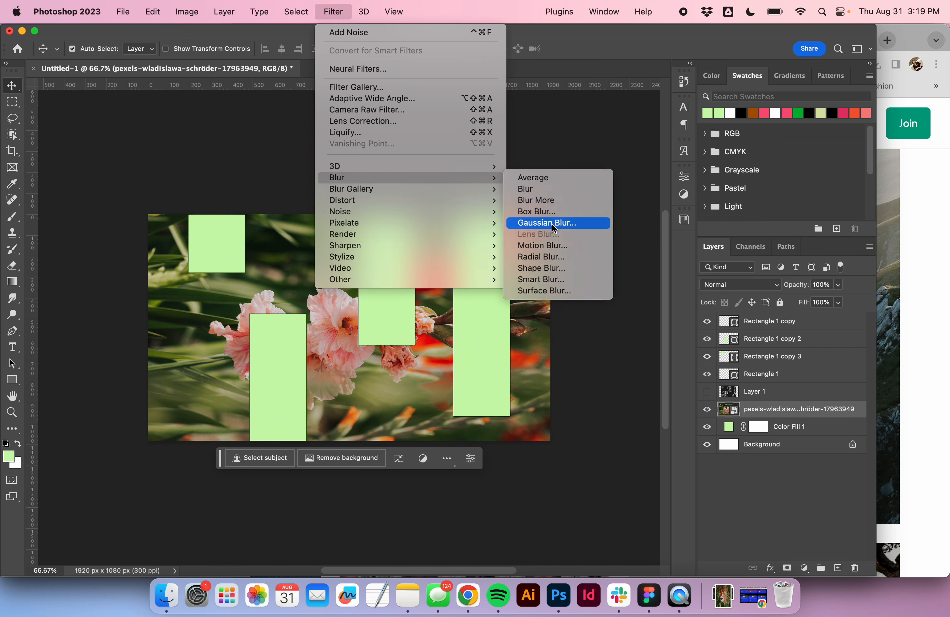
left_click(545, 245)
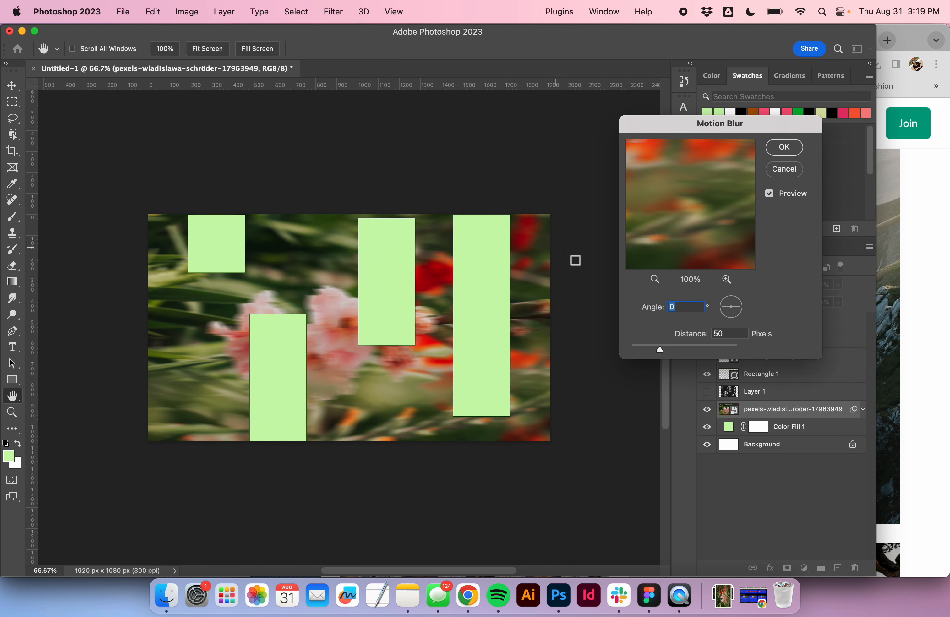
left_click(785, 147)
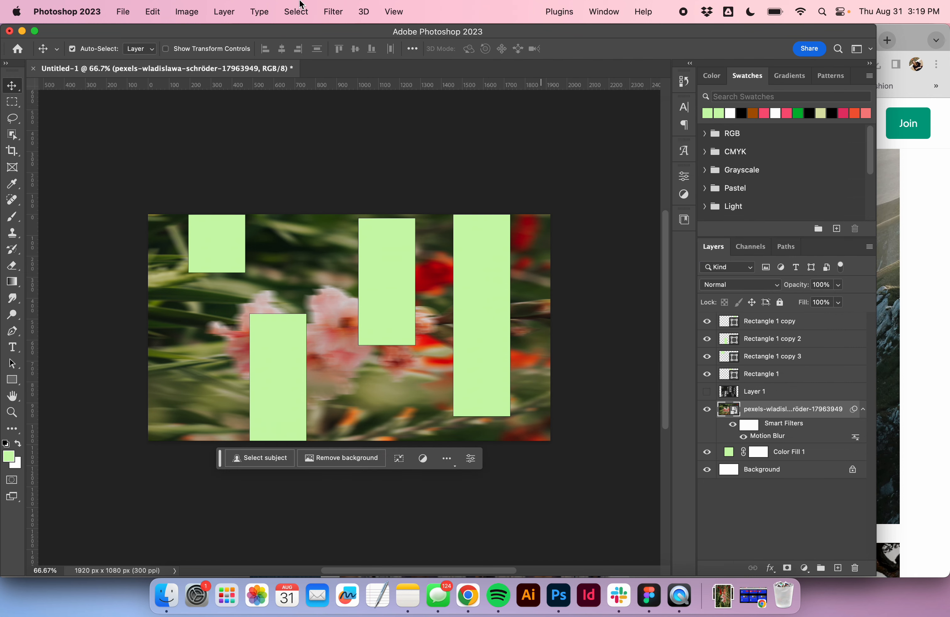
- Apply Add Noise to the photo at 20% with Gaussian distribution and Monochromatic enabled
left_click(288, 9)
mouse_move(327, 11)
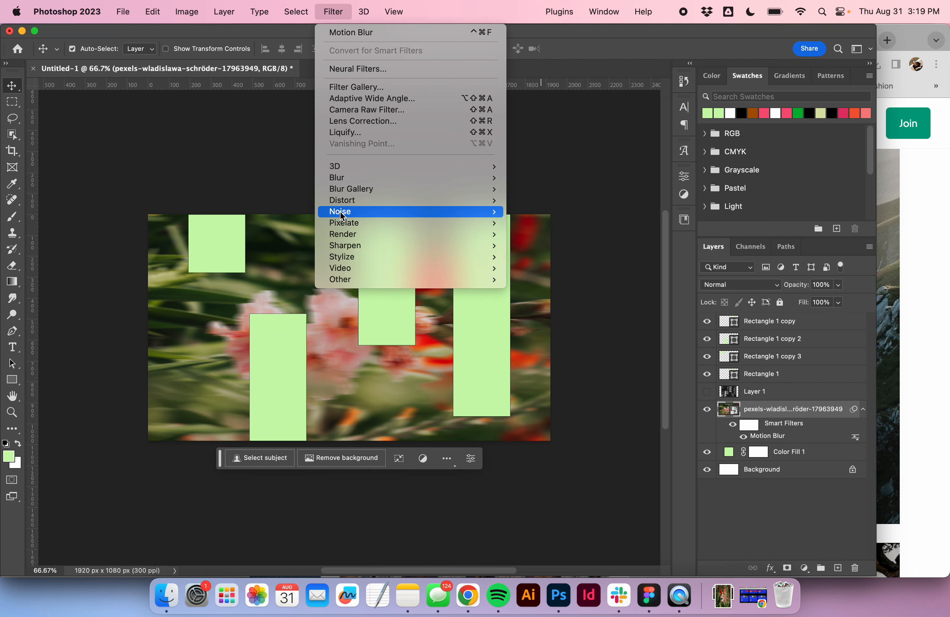
mouse_move(344, 213)
left_click(527, 213)
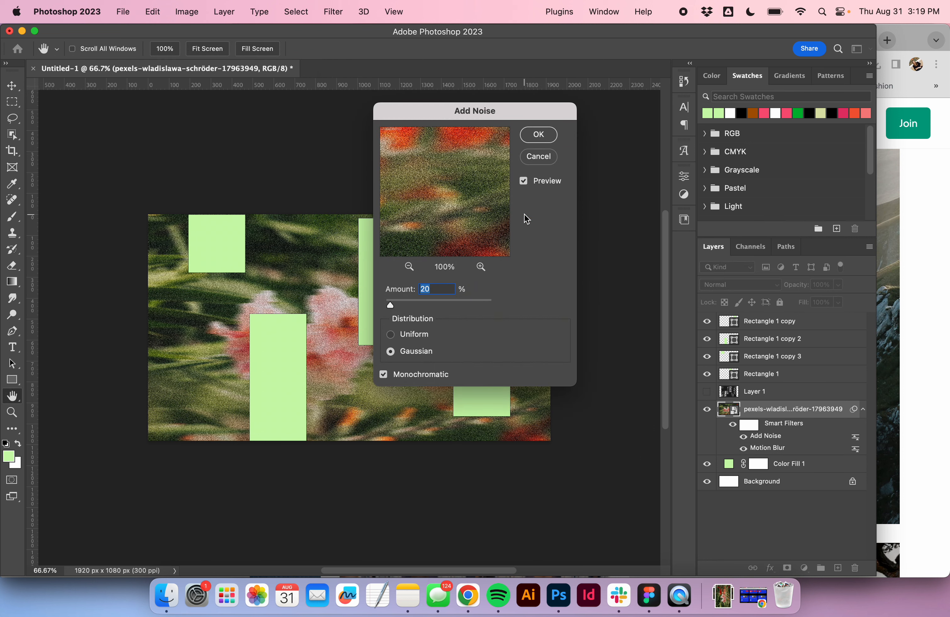
left_click(551, 138)
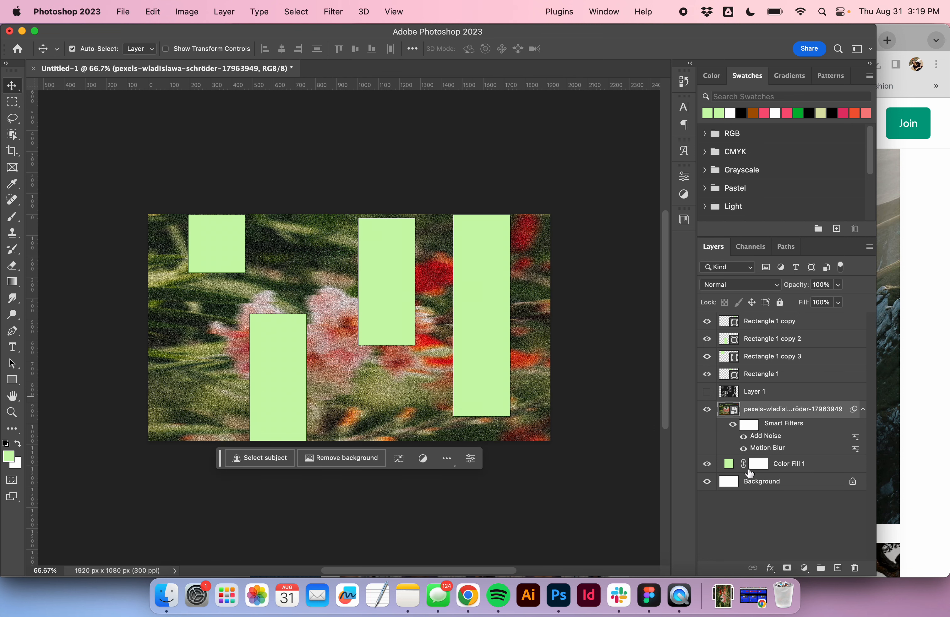
- Add a Gradient Map adjustment layer above the photo
left_click(804, 568)
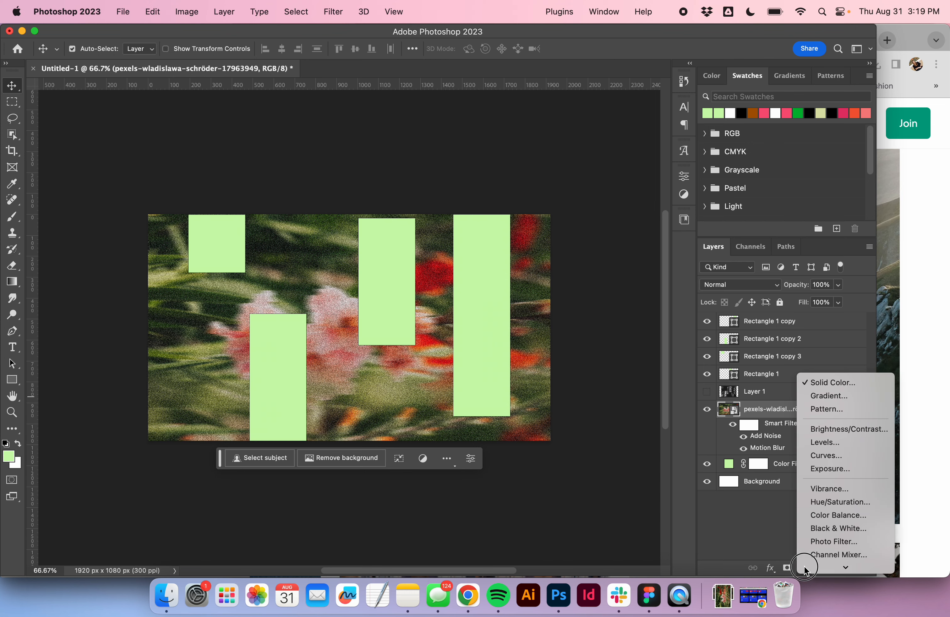
scroll(844, 547, "down", 3)
left_click(843, 547)
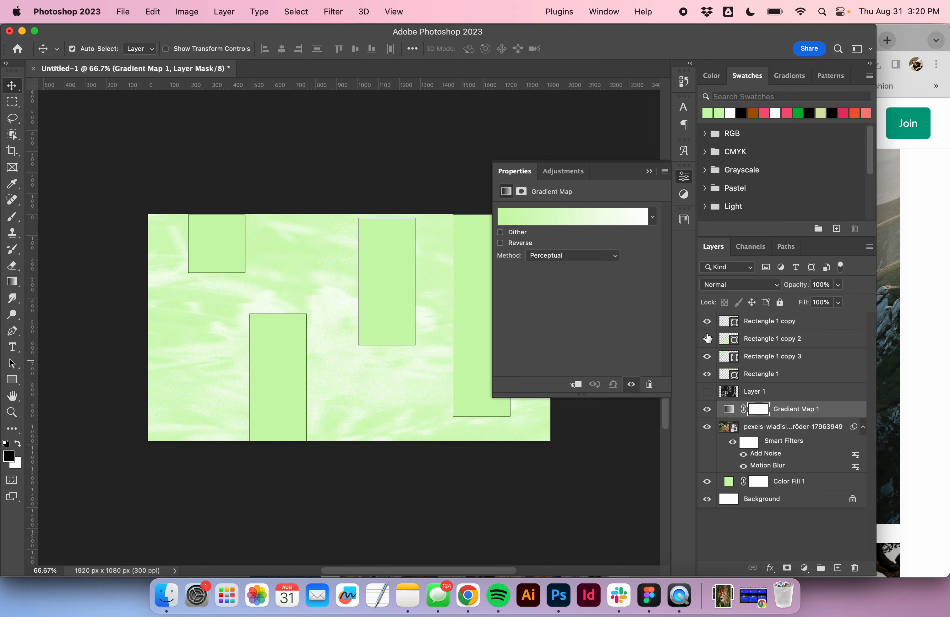
- Set the gradient map to the Pink_15 preset from the Pinks folder
left_click(629, 220)
left_click(688, 135)
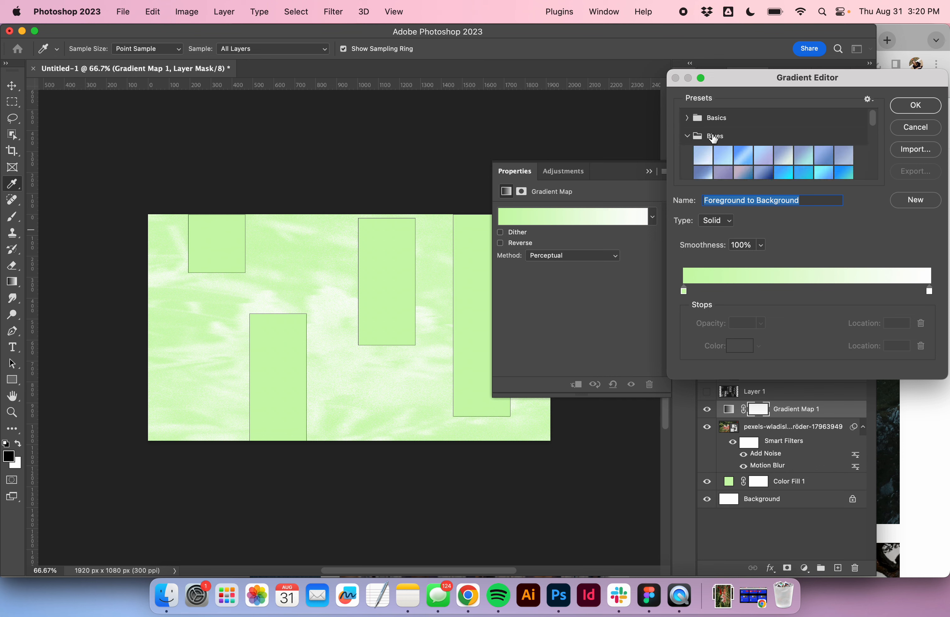
scroll(714, 137, "down", 3)
left_click(688, 144)
left_click(723, 162)
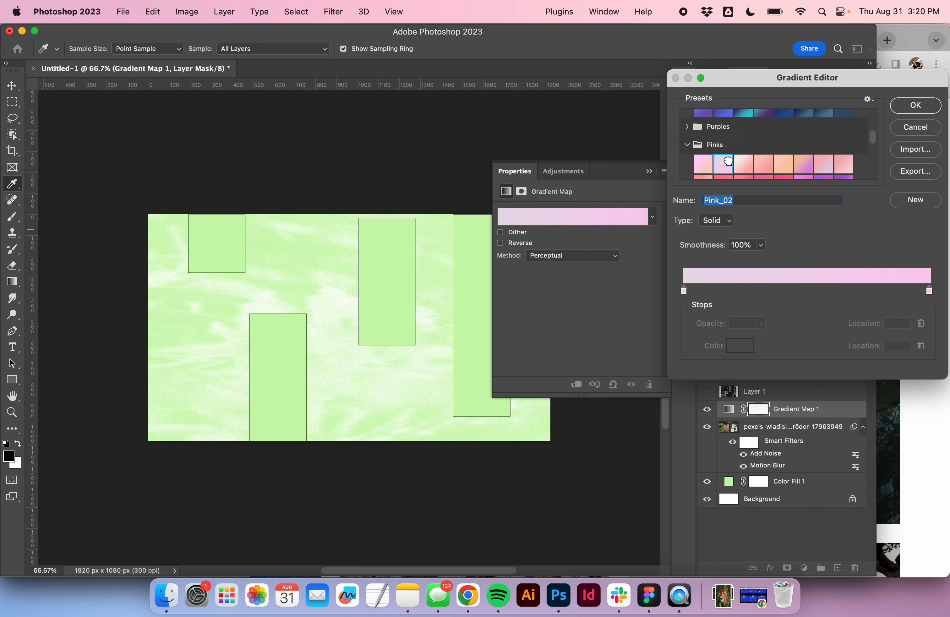
scroll(741, 161, "down", 1)
left_click(757, 158)
left_click(784, 161)
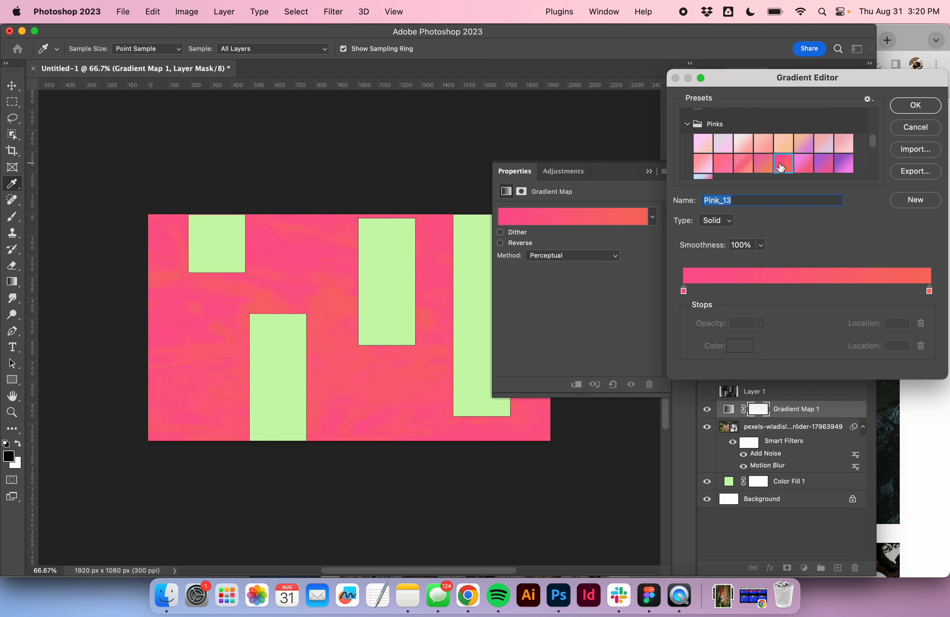
scroll(816, 157, "down", 1)
left_click(819, 154)
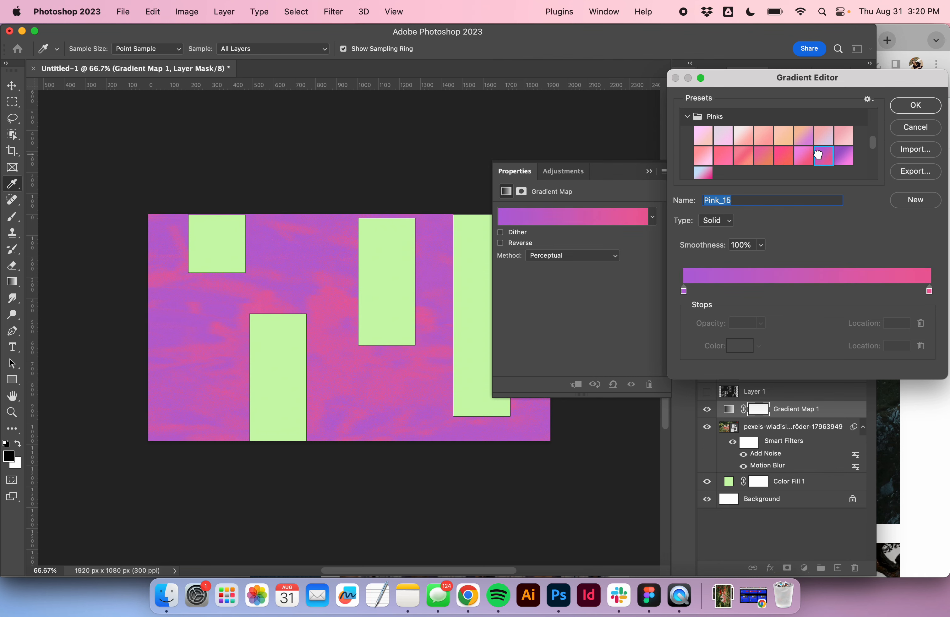
left_click(905, 112)
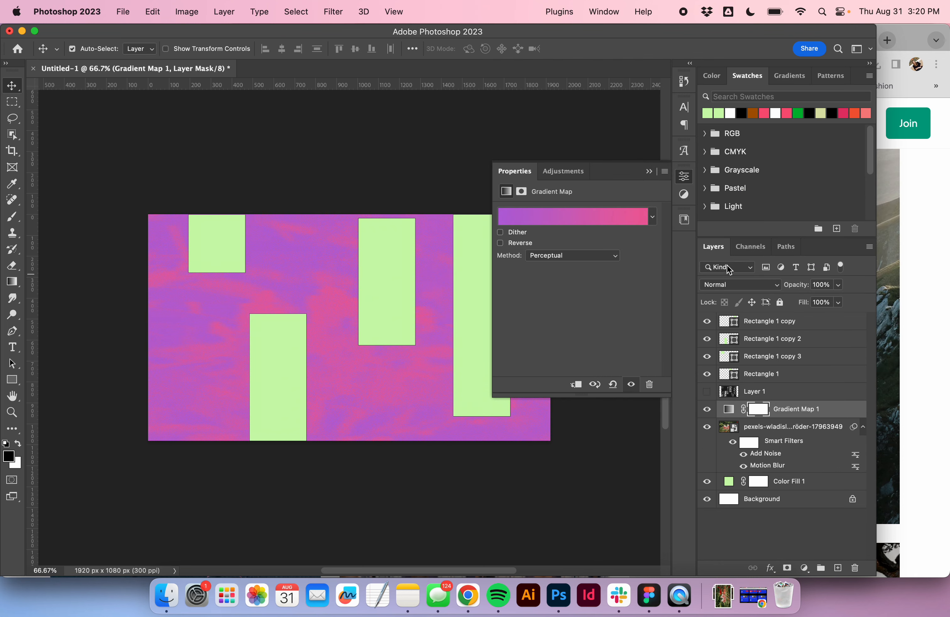
- Set the gradient map layer's blend mode to Darker Color
left_click(727, 284)
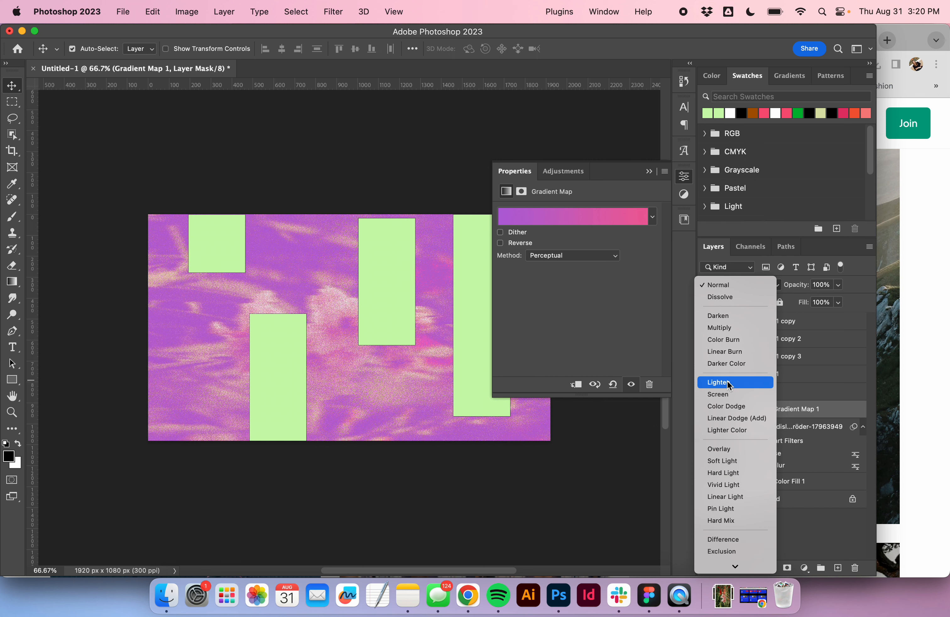
left_click(726, 366)
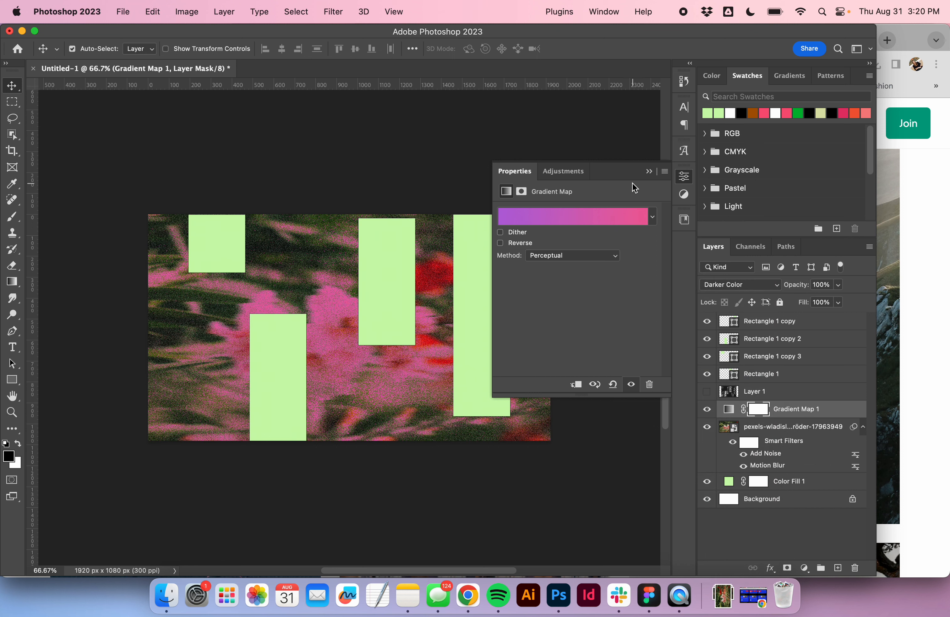
left_click(649, 171)
left_click(708, 410)
left_click(708, 410)
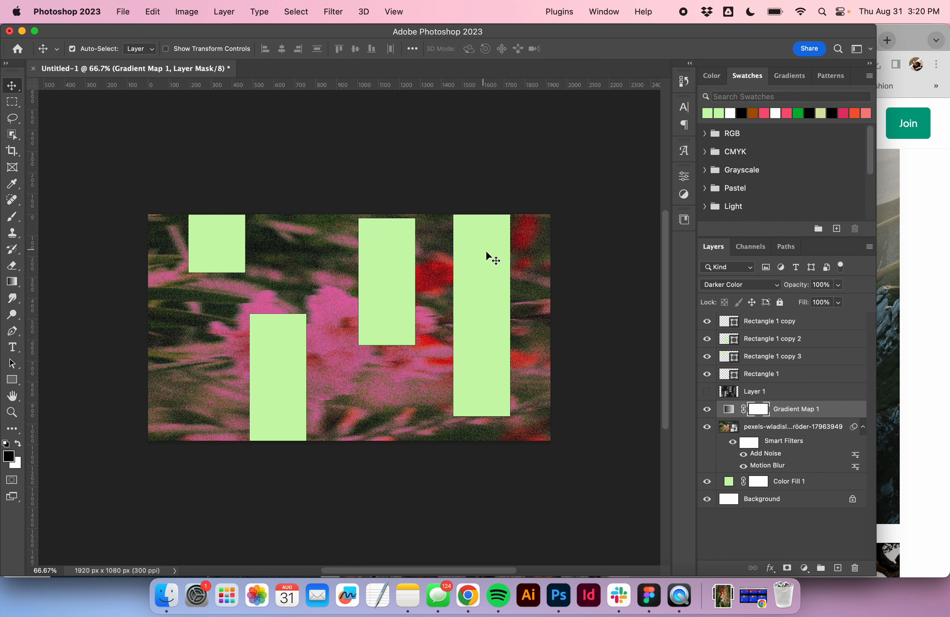
- Add a Lorem Ipsum text layer near the middle of the canvas
key("t")
left_click(295, 291)
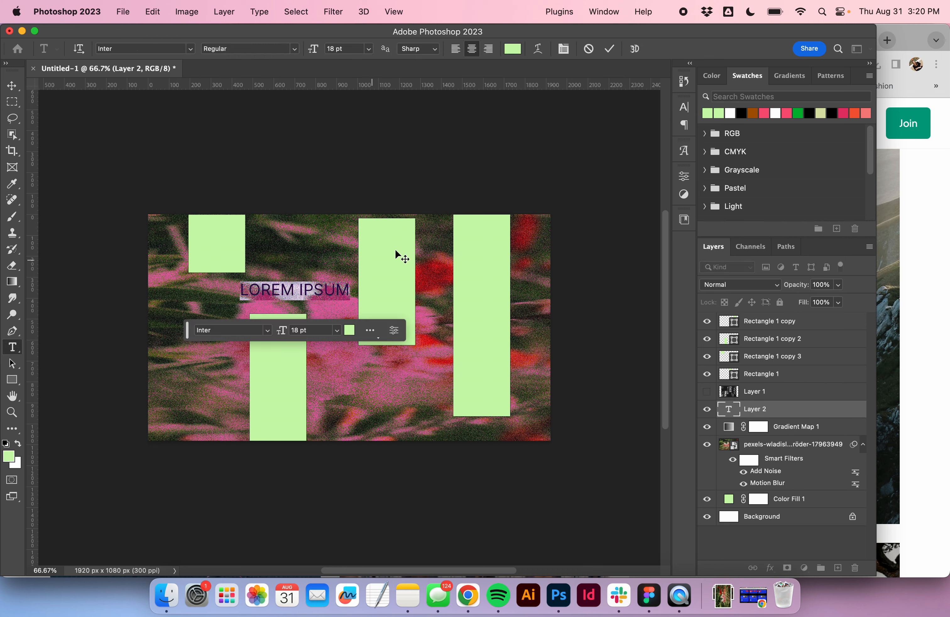
left_click(613, 49)
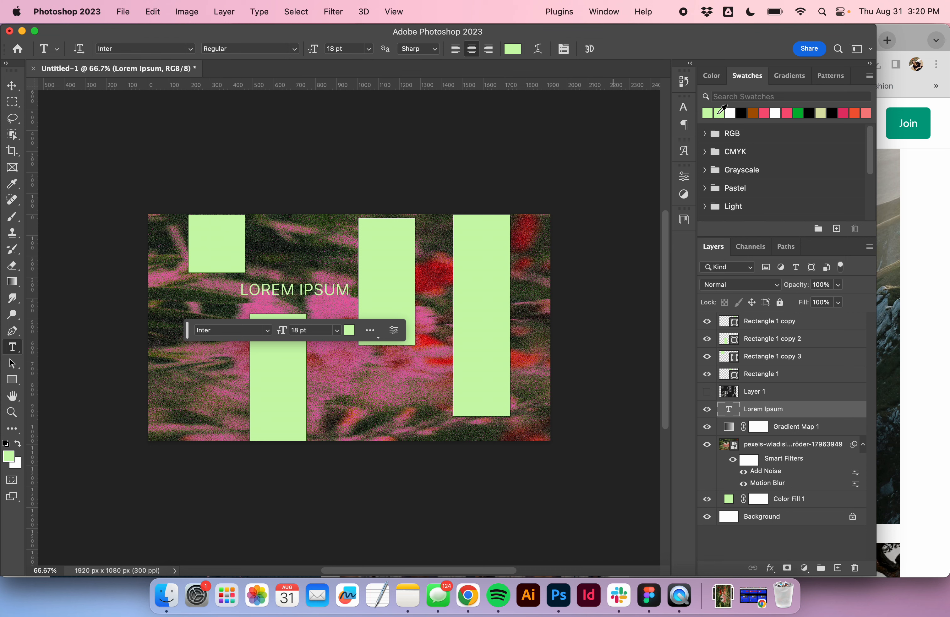
- Scale the Lorem Ipsum text up to about 40 pt
key("v")
key("super+t")
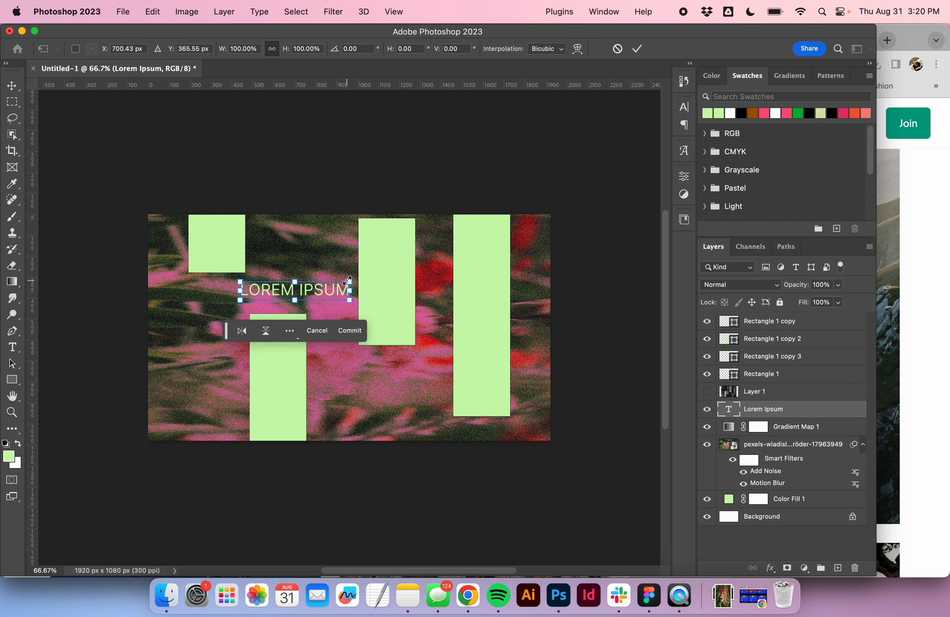
left_click_drag(348, 281, 453, 283)
key("Escape")
key("super+t")
left_click_drag(349, 280, 487, 261)
key("Return")
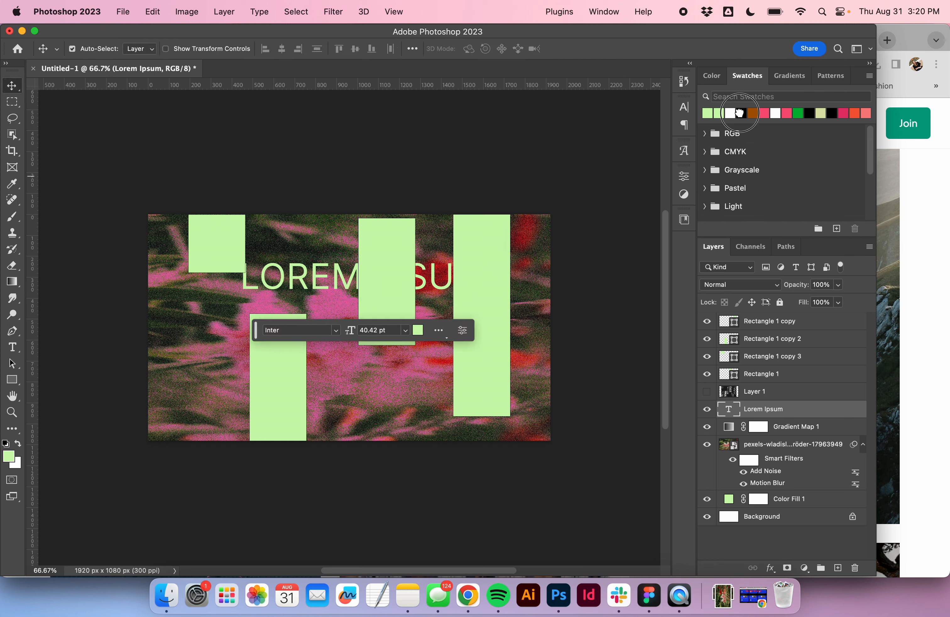
- Color the text black and rotate it 90 degrees
left_click(740, 114)
key("super+t")
left_click_drag(237, 266, 480, 292)
key("Return")
- Move the text layer to the top of the stack and fit the vertical text inside the rightmost rectangle
left_click_drag(737, 409, 753, 318)
key("super+t")
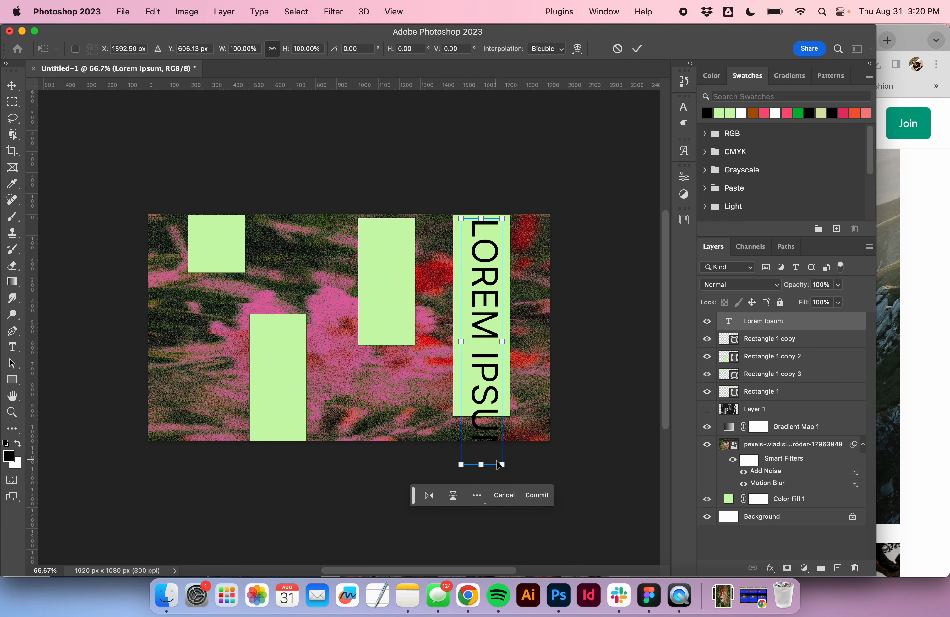
left_click_drag(502, 464, 493, 409)
key("Return")
left_click_drag(474, 361, 482, 366)
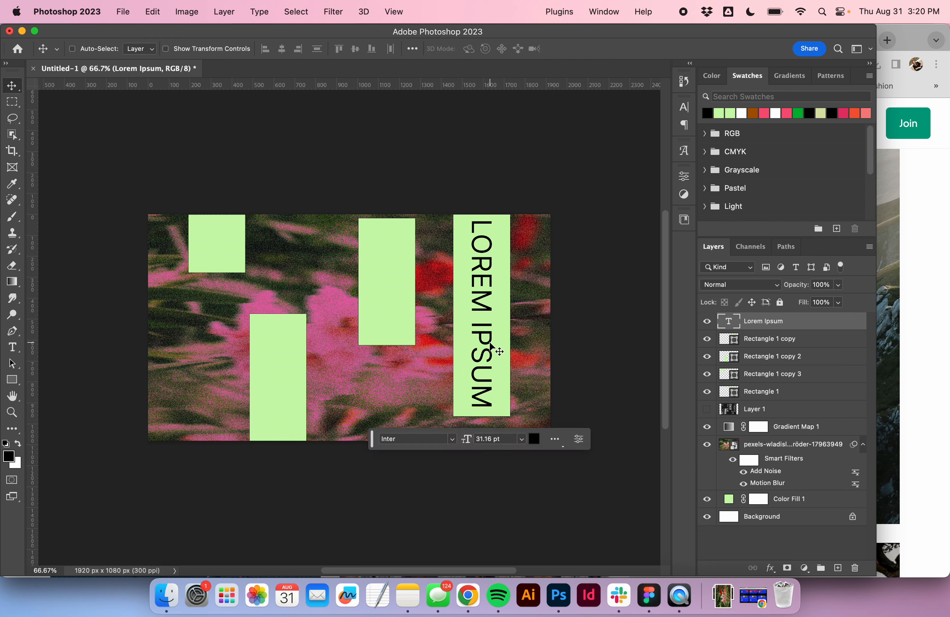
- Enlarge the vertical text to about 53 pt
key("super+t")
left_click_drag(457, 318, 437, 326)
key("Return")
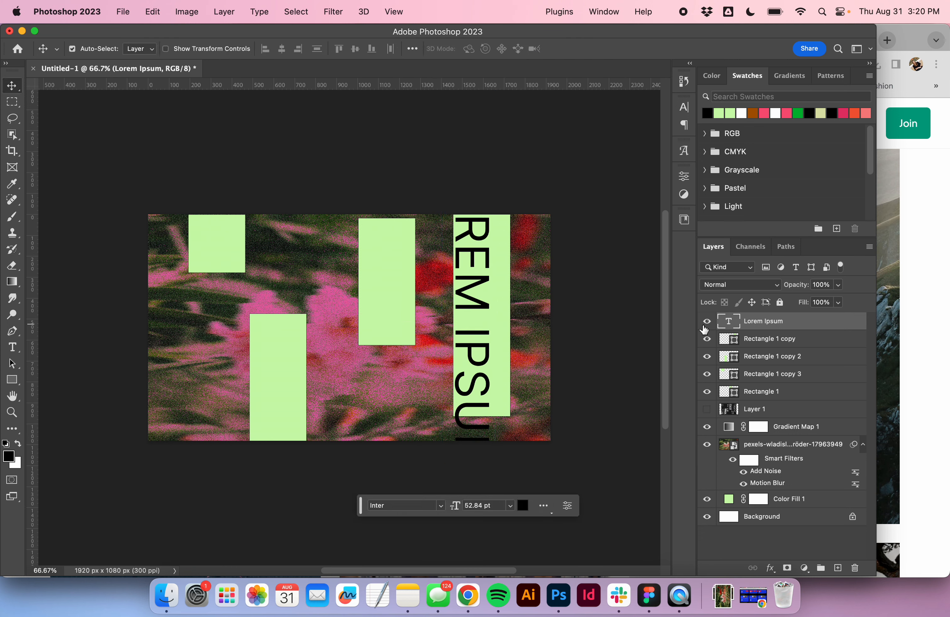
- Replace the text with HAPPY DAY
double_click(727, 326)
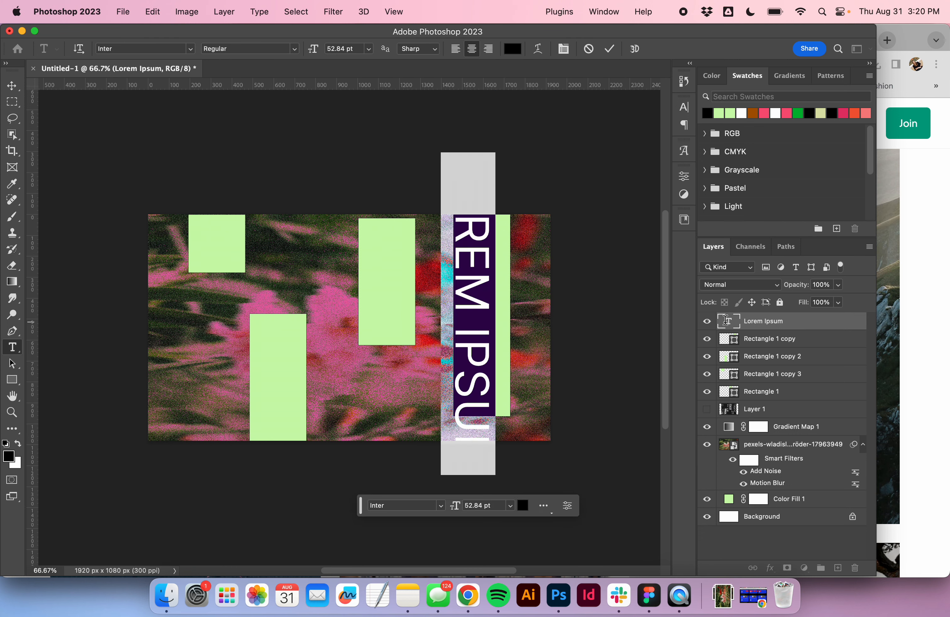
left_click(609, 48)
double_click(730, 322)
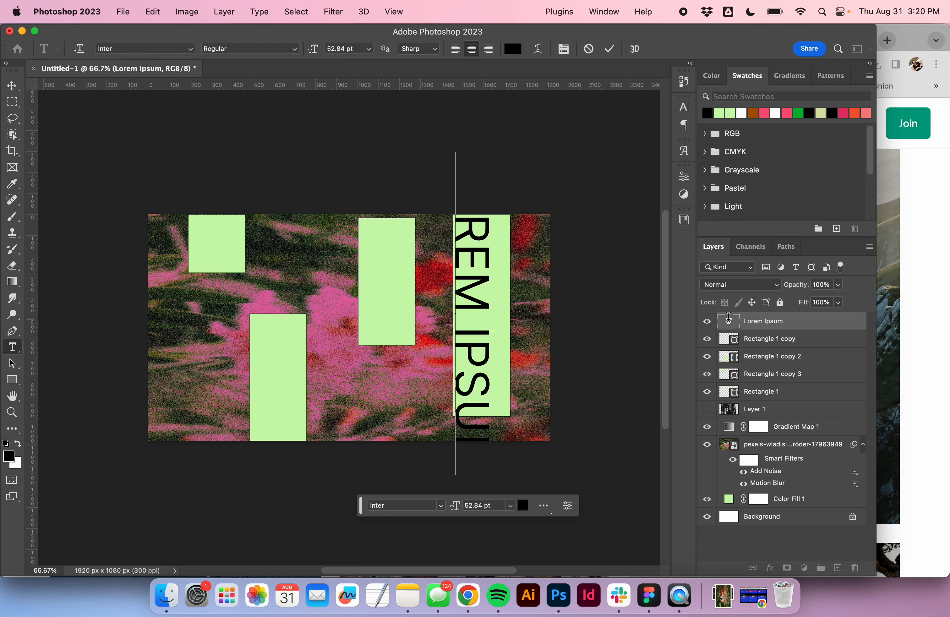
type("HAPPY DAY")
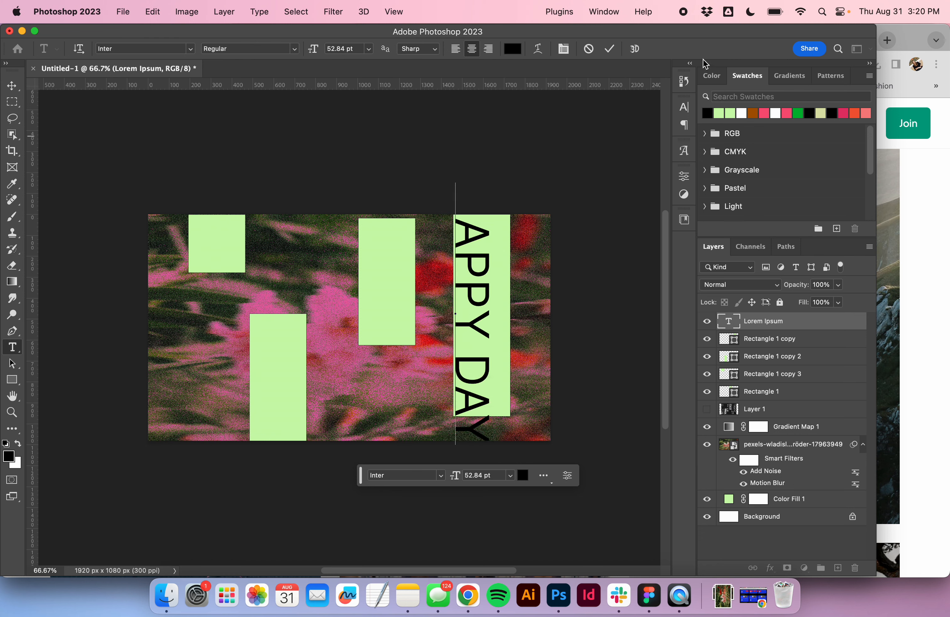
left_click(609, 49)
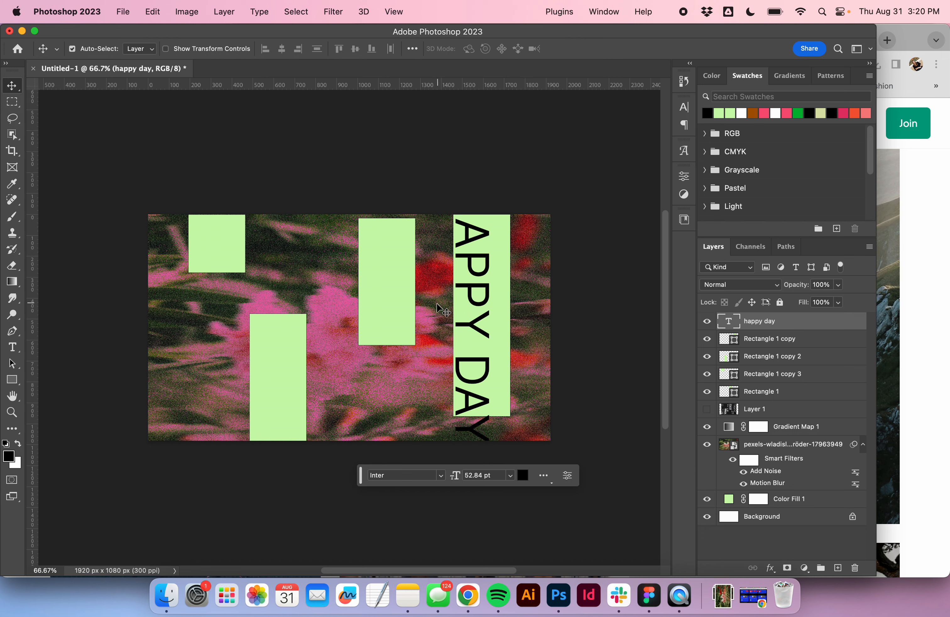
- Nudge the HAPPY DAY text slightly to the right
left_click(708, 391)
left_click(708, 391)
left_click_drag(463, 326, 472, 327)
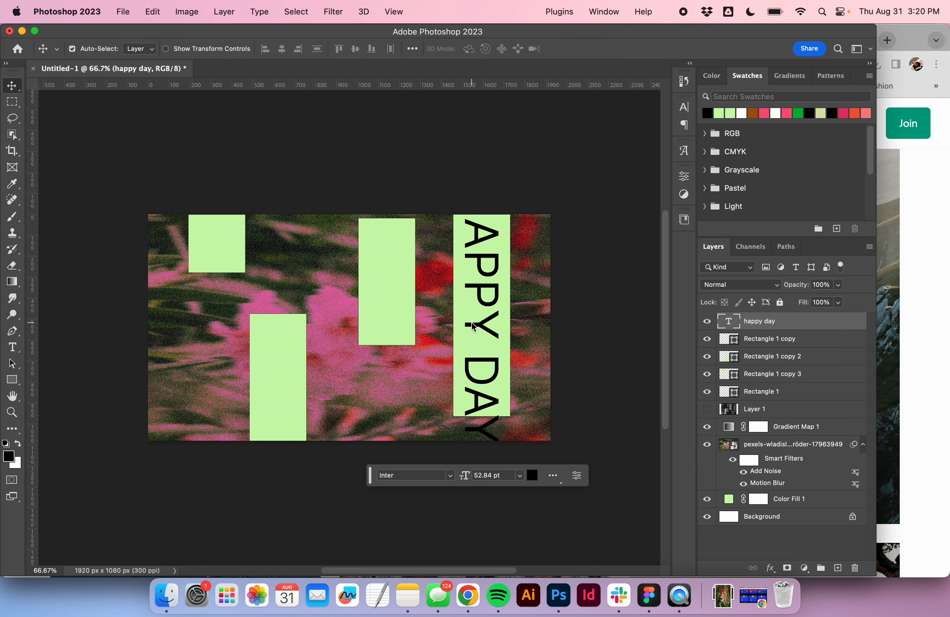
left_click(708, 391)
left_click(709, 391)
- Hide the rectangle behind the text and color the HAPPY DAY text light green
left_click(460, 285)
left_click(708, 339)
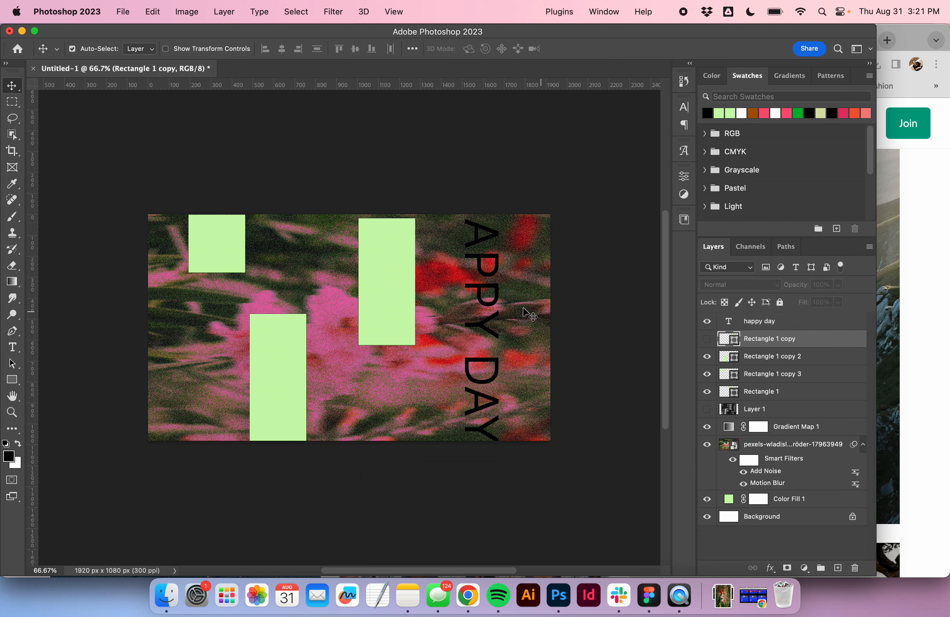
left_click(737, 322)
left_click(721, 114)
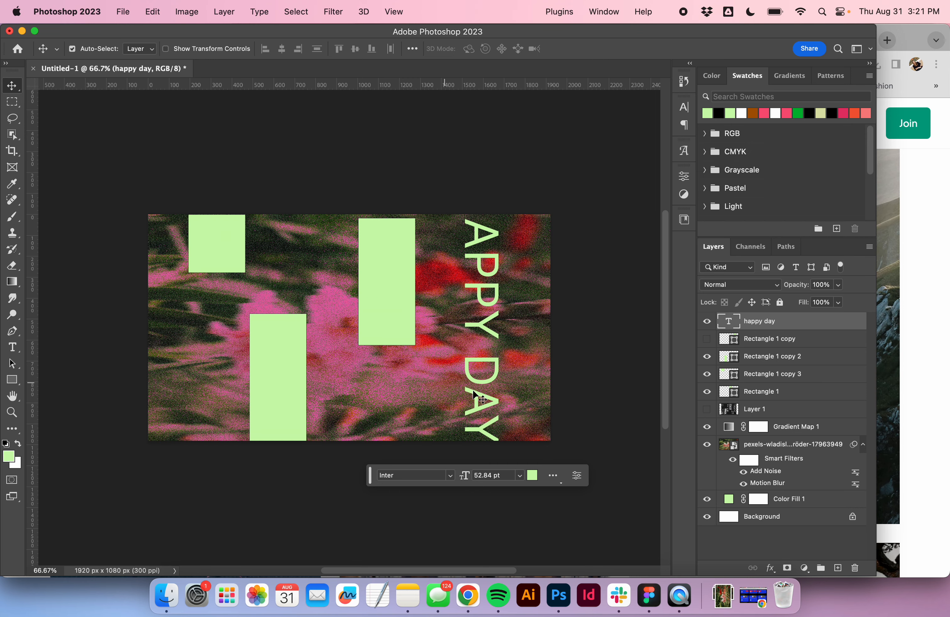
- Browse Pexels for black-and-white photos and download the image of bare feet on a log
left_click(724, 596)
left_click(484, 531)
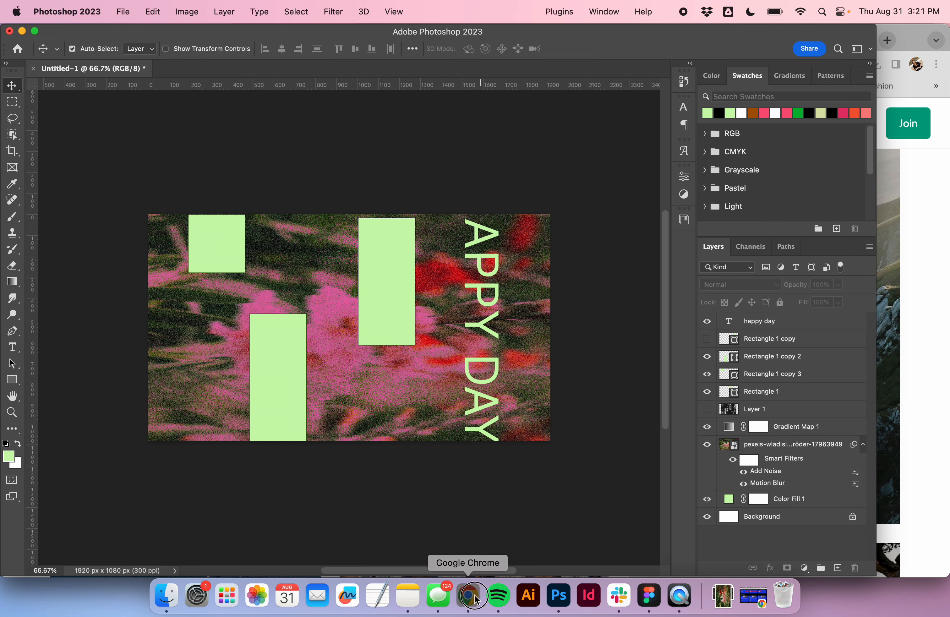
left_click(476, 598)
scroll(619, 379, "down", 20)
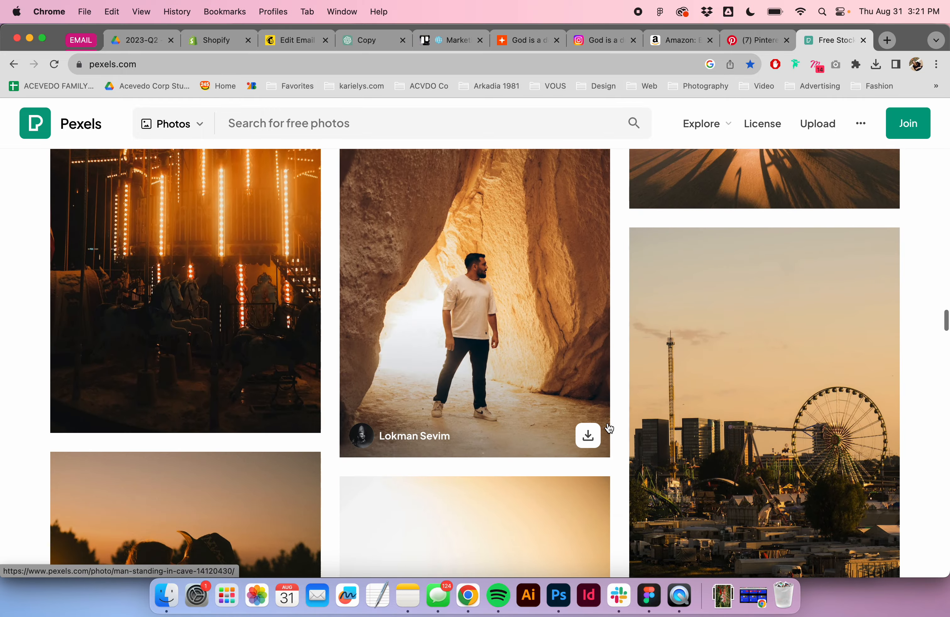
scroll(610, 428, "down", 15)
scroll(610, 428, "down", 20)
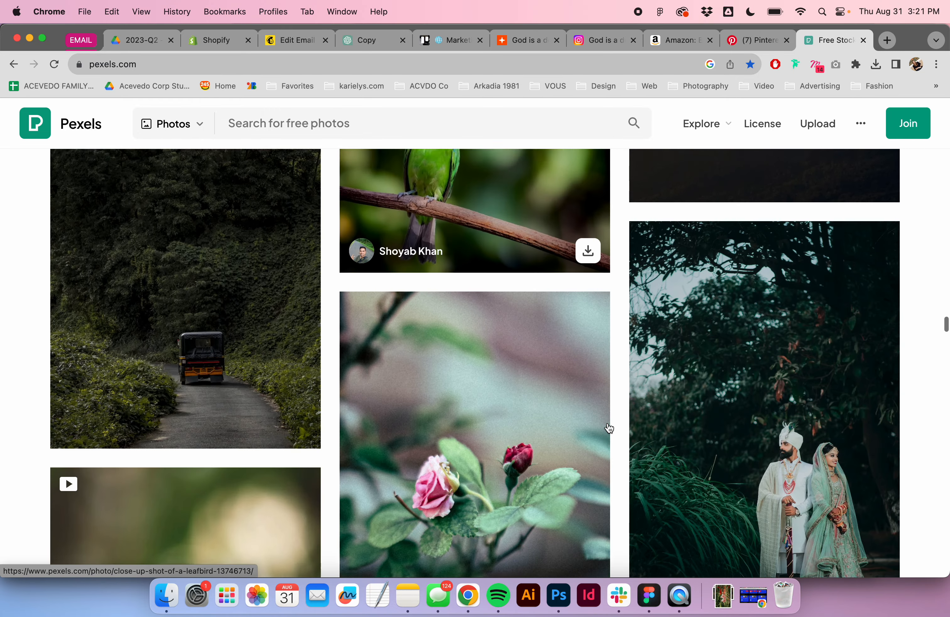
scroll(609, 428, "down", 20)
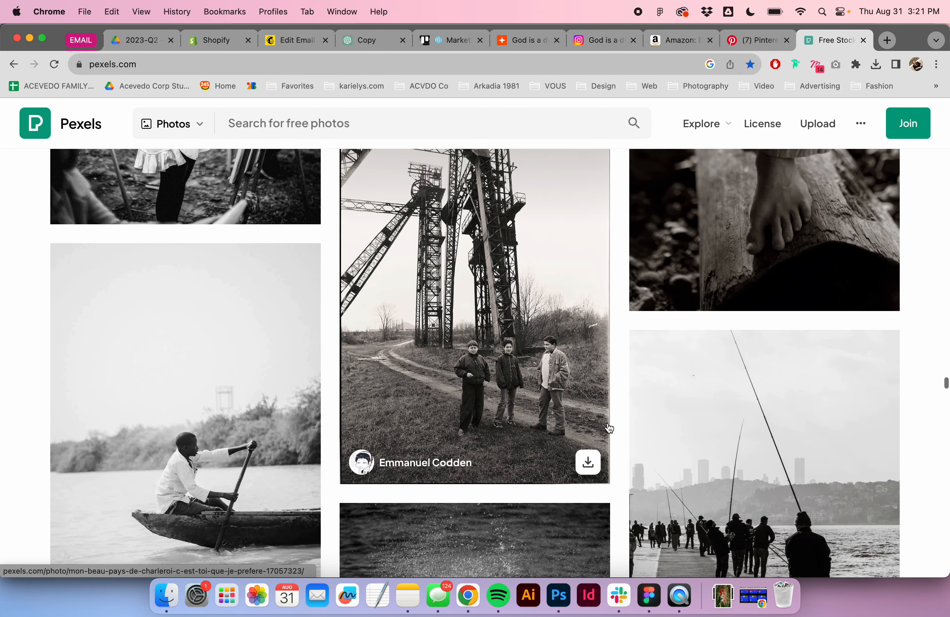
scroll(609, 428, "up", 6)
scroll(609, 429, "down", 4)
scroll(609, 428, "up", 3)
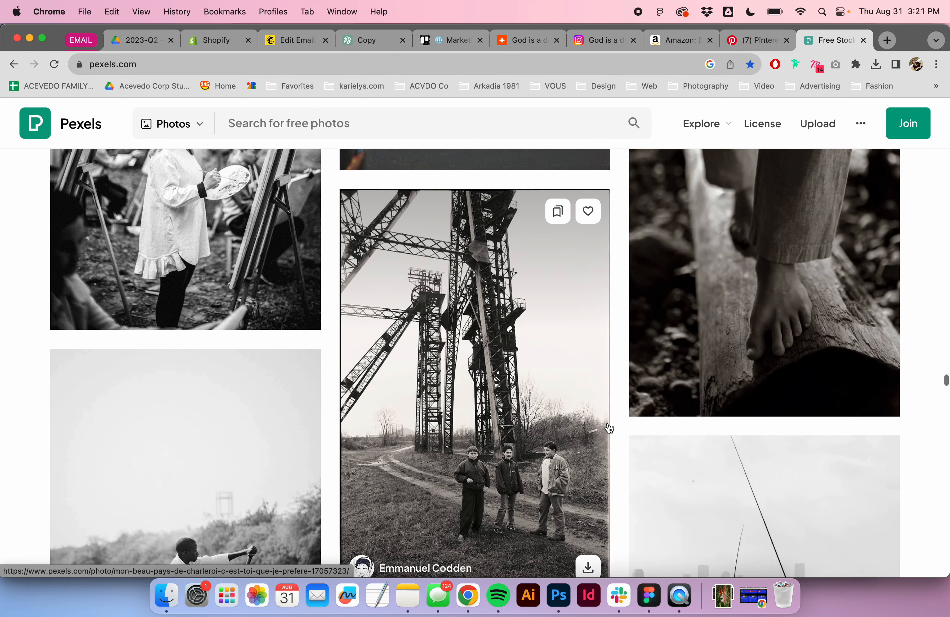
left_click(878, 472)
left_click(559, 596)
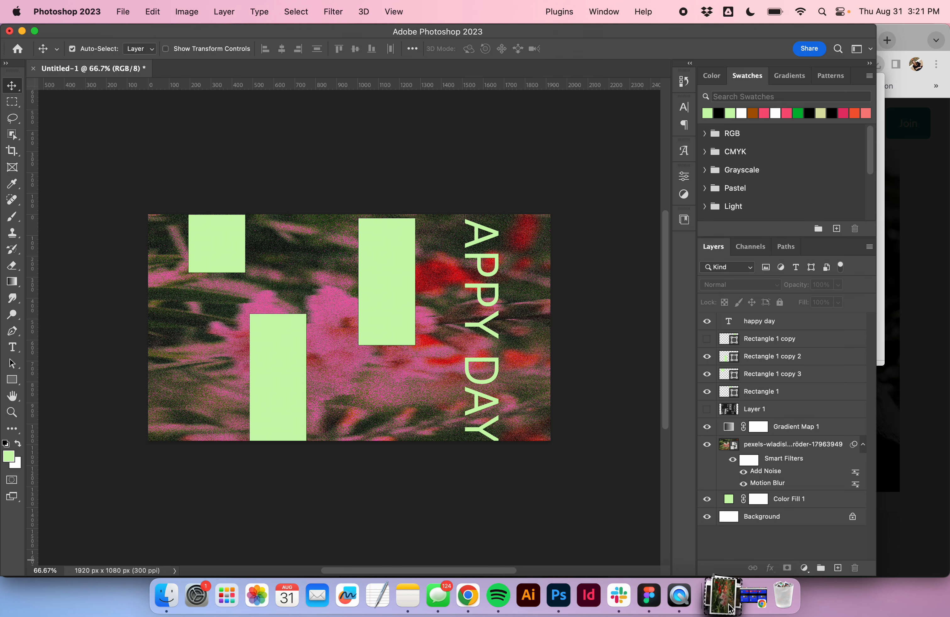
- Place the bare-feet photo into the document and scale it down to sit within the lower-left green rectangle
left_click(723, 596)
left_click_drag(723, 547, 251, 361)
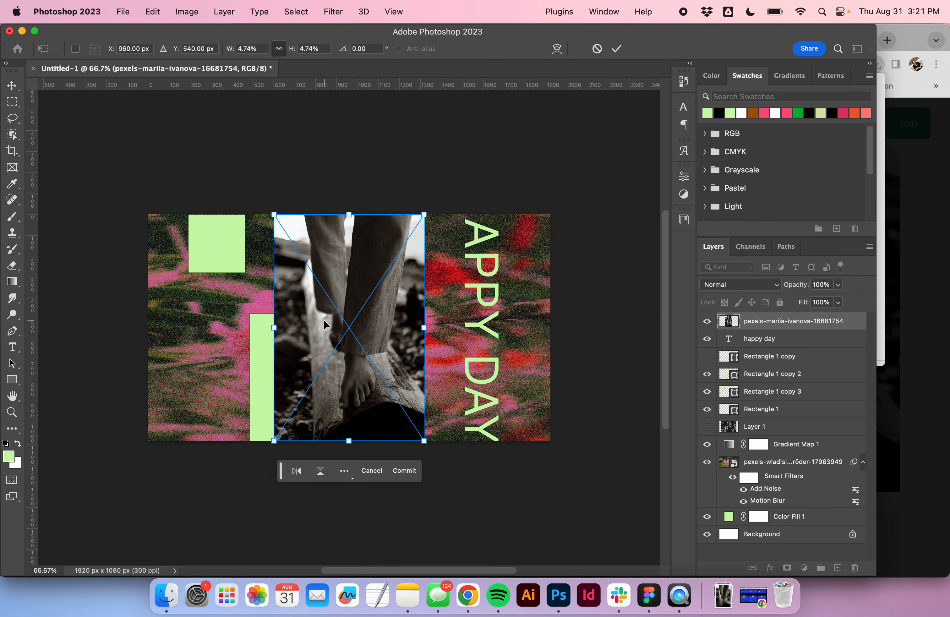
key("Return")
key("ctrl+t")
left_click_drag(424, 215, 335, 359)
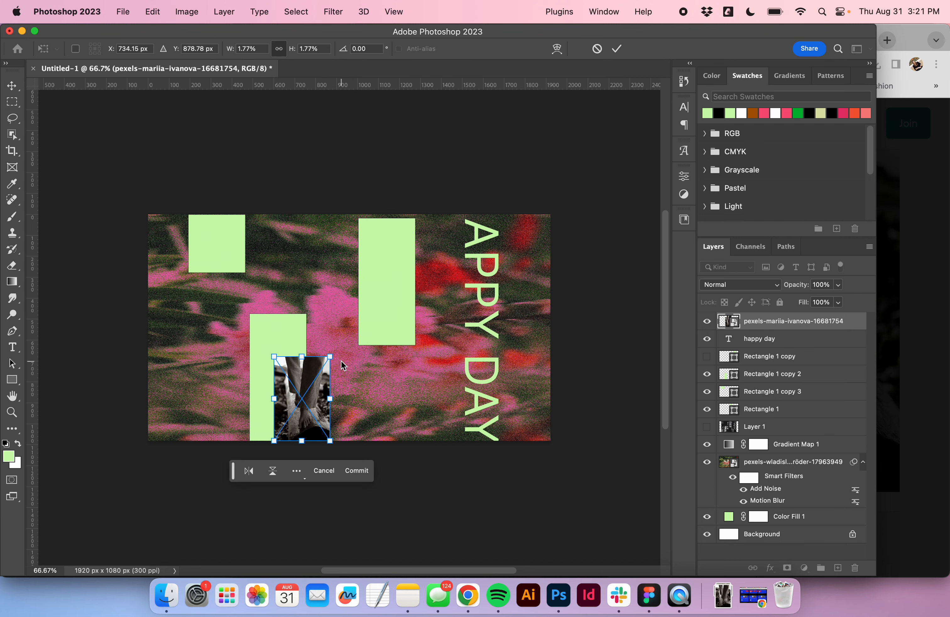
left_click_drag(302, 406, 276, 381)
key("Return")
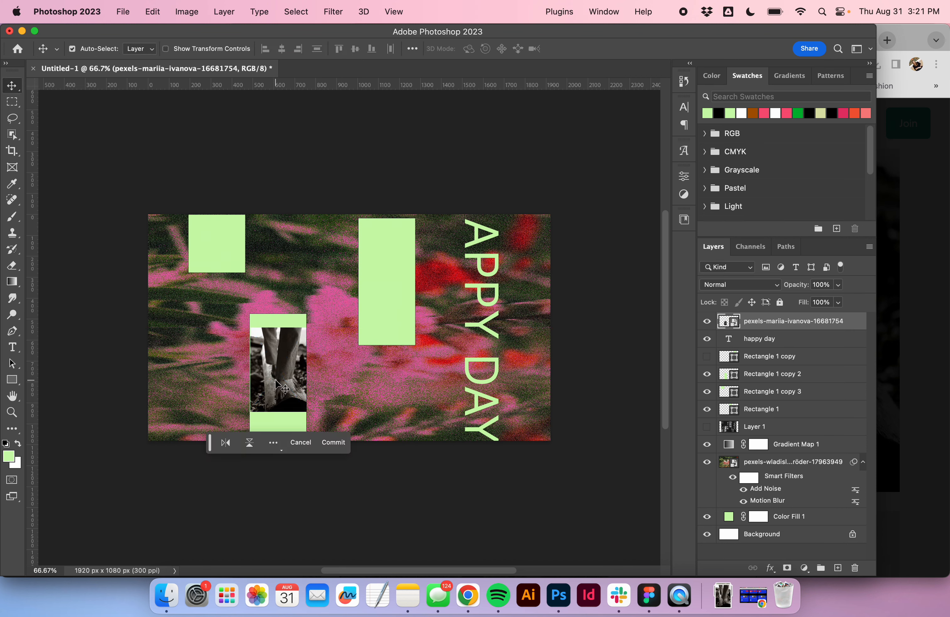
- Hide the lower-left green rectangle behind the bare-feet photo
left_click(273, 426)
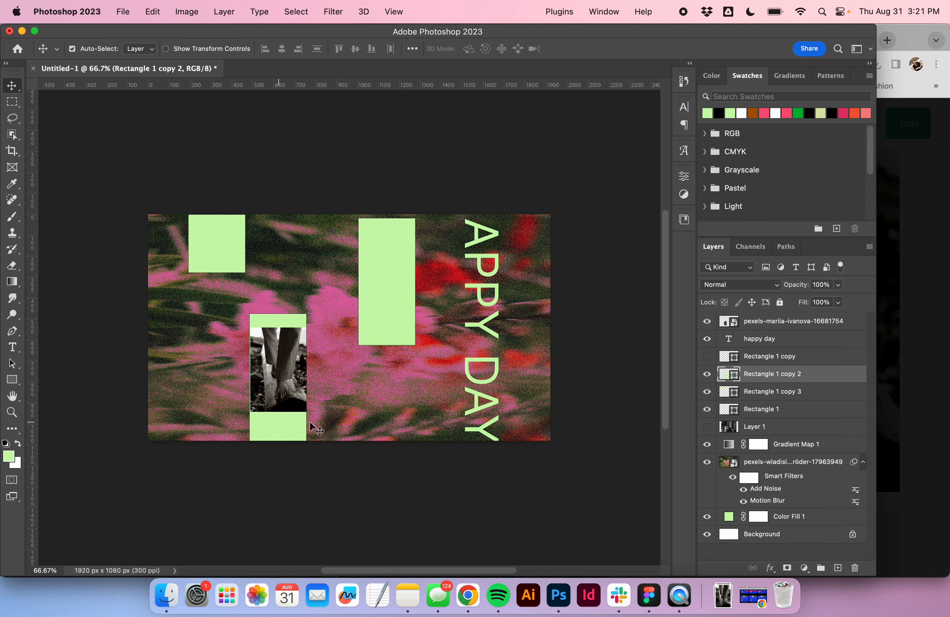
left_click(708, 374)
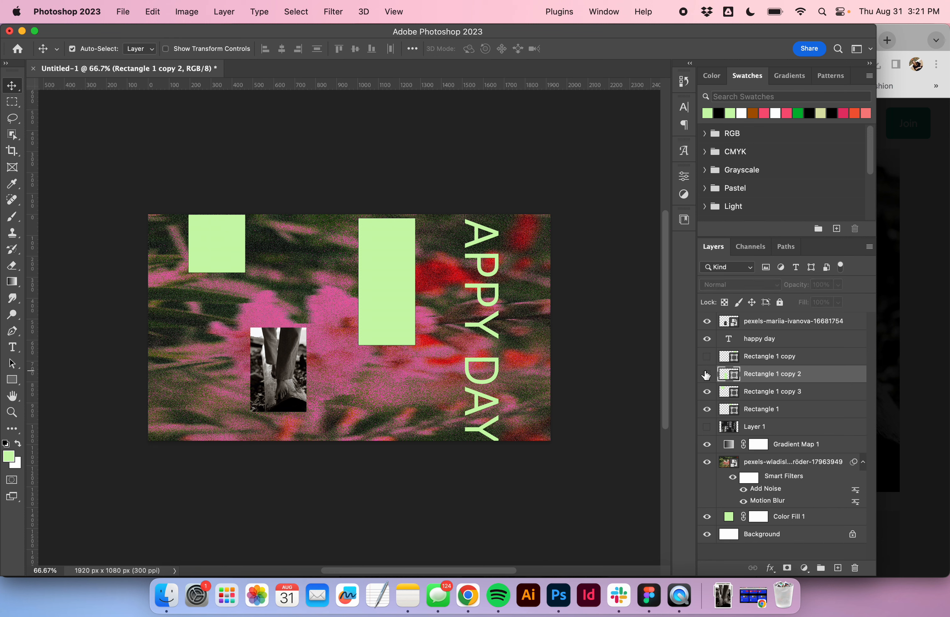
left_click(277, 339)
key("super+i")
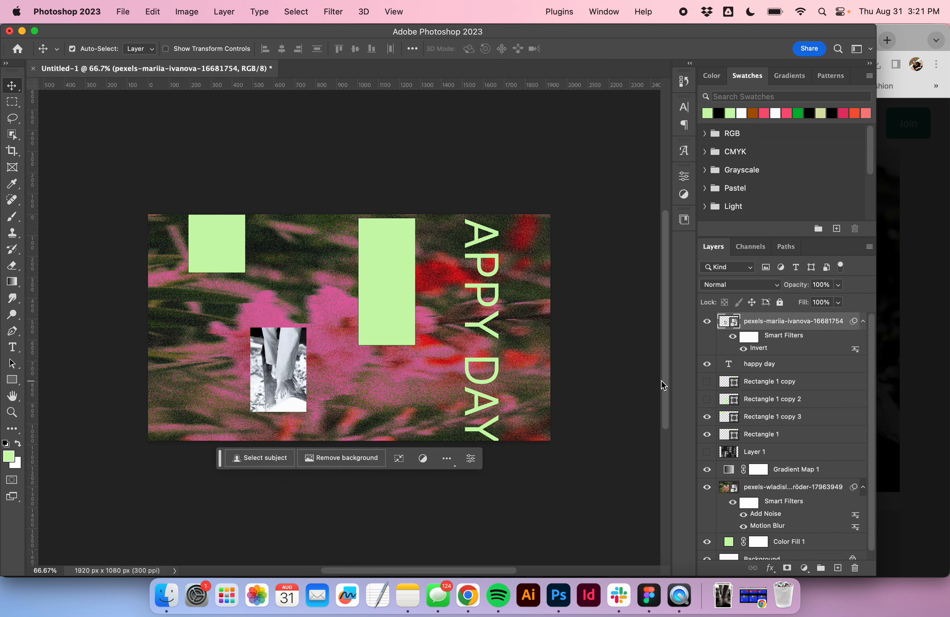
key("super+z")
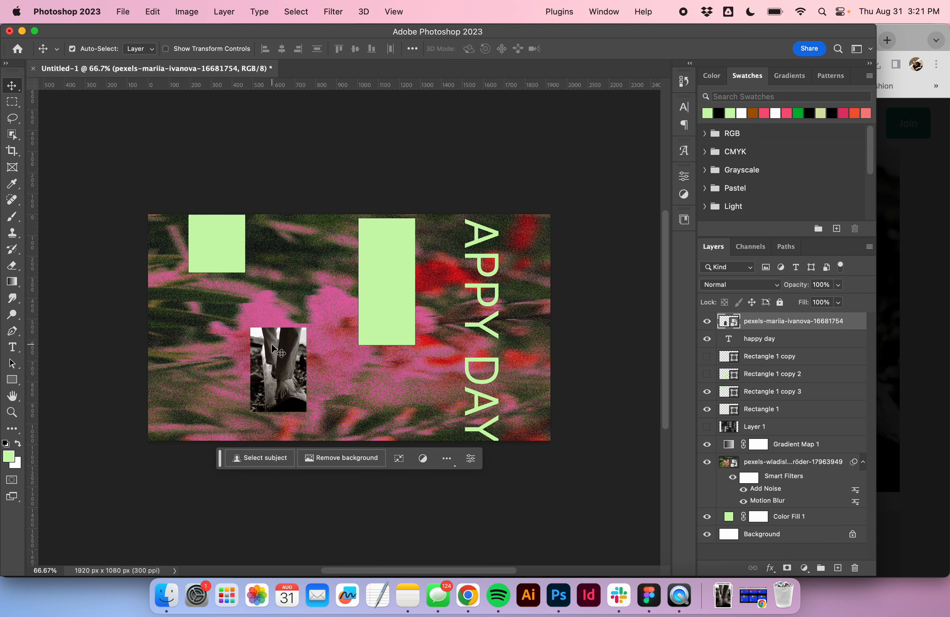
- Add an 18 pt LOREM IPSUM text line beside the top-left rectangle and hide that rectangle
key("t")
left_click(243, 265)
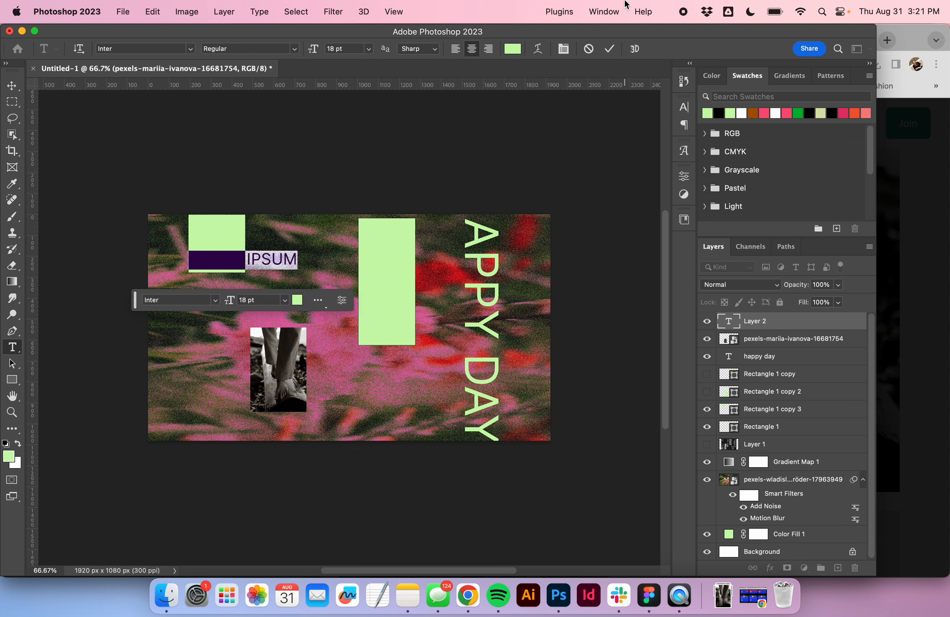
left_click(608, 49)
key("v")
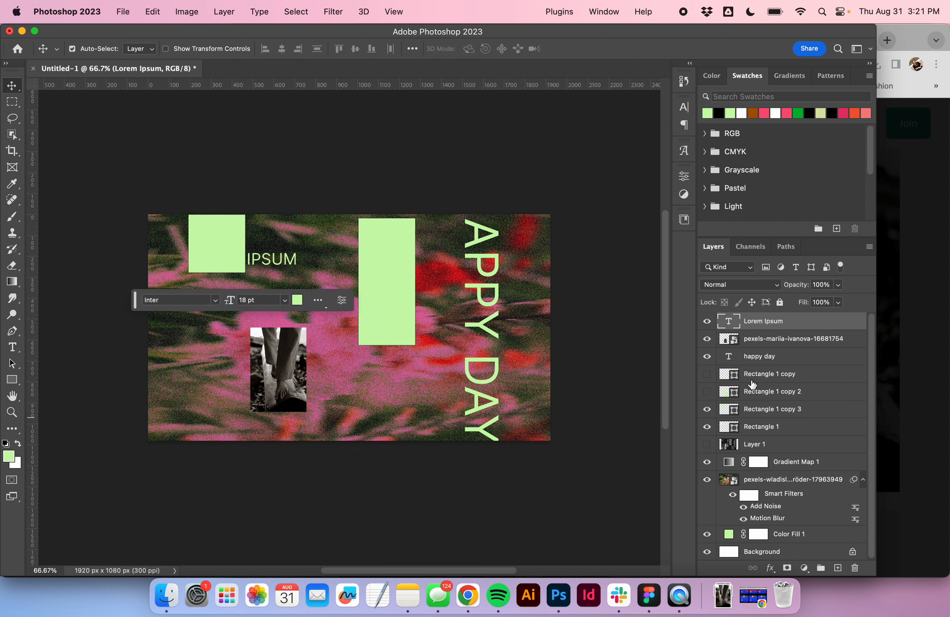
left_click(707, 409)
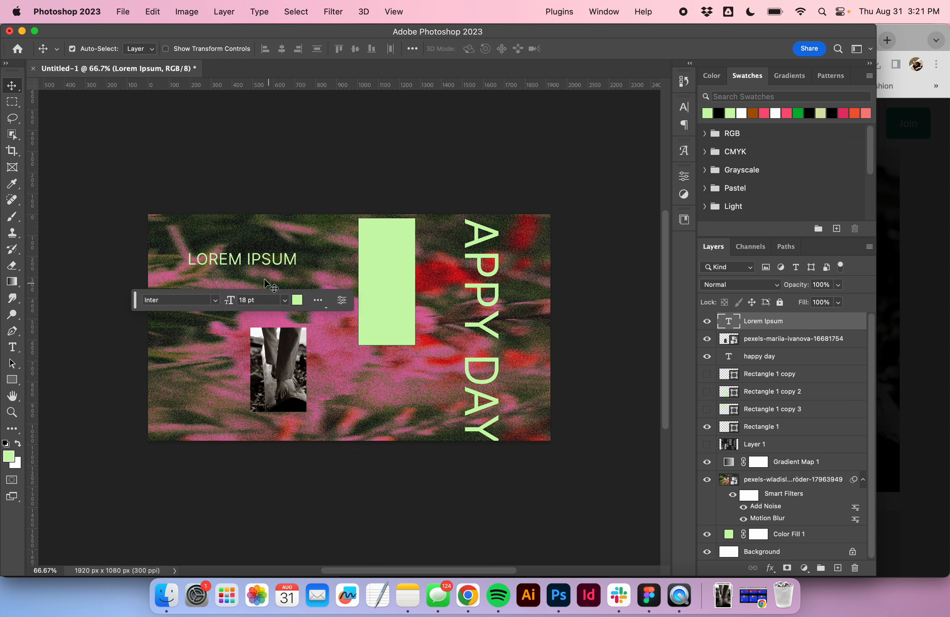
- Align the HAPPY DAY text to the vertical center of the canvas
left_click(496, 262)
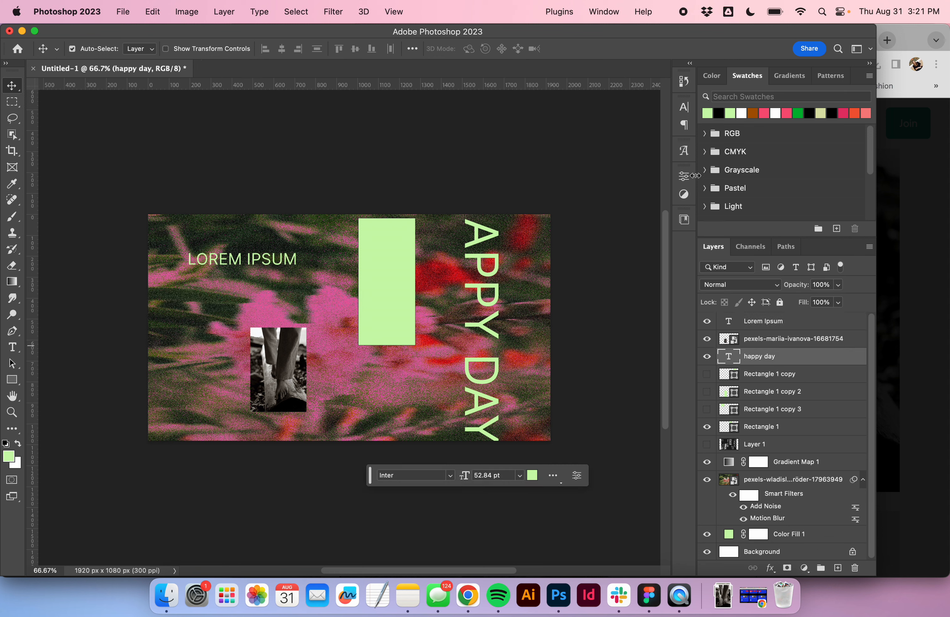
key("super+a")
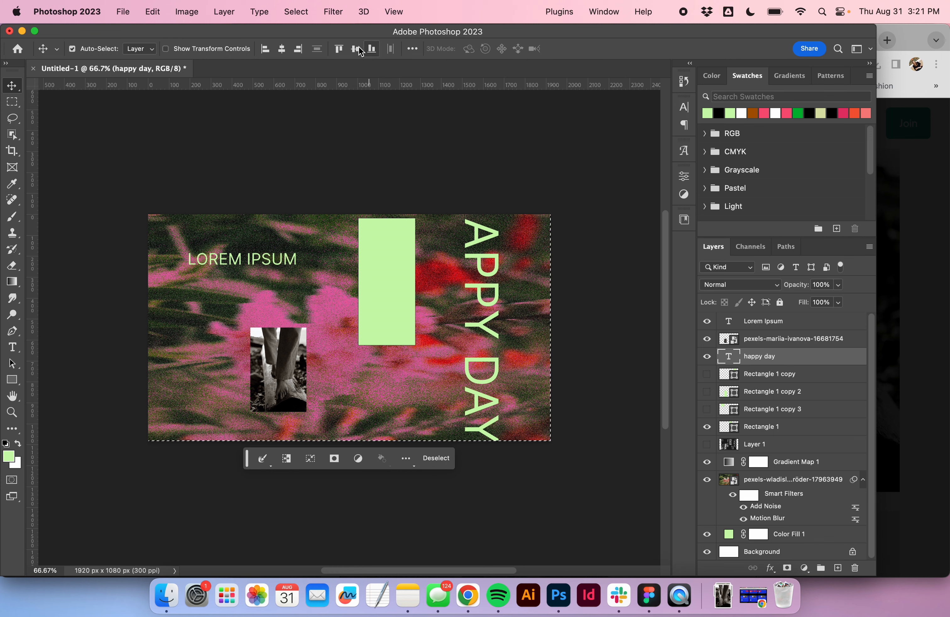
left_click(355, 49)
key("super+d")
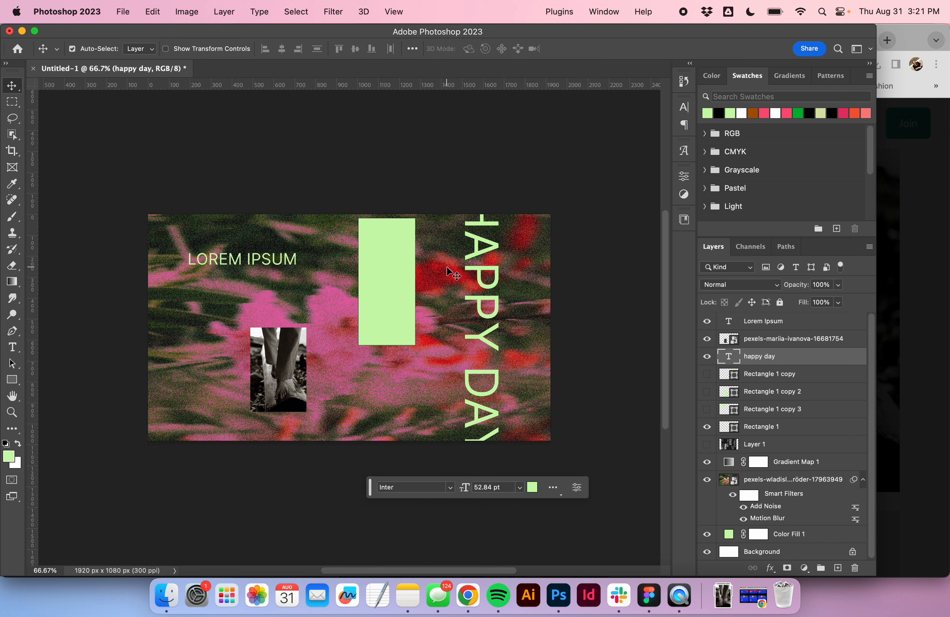
- Hide the tall green rectangle in the middle of the layout
left_click(389, 270)
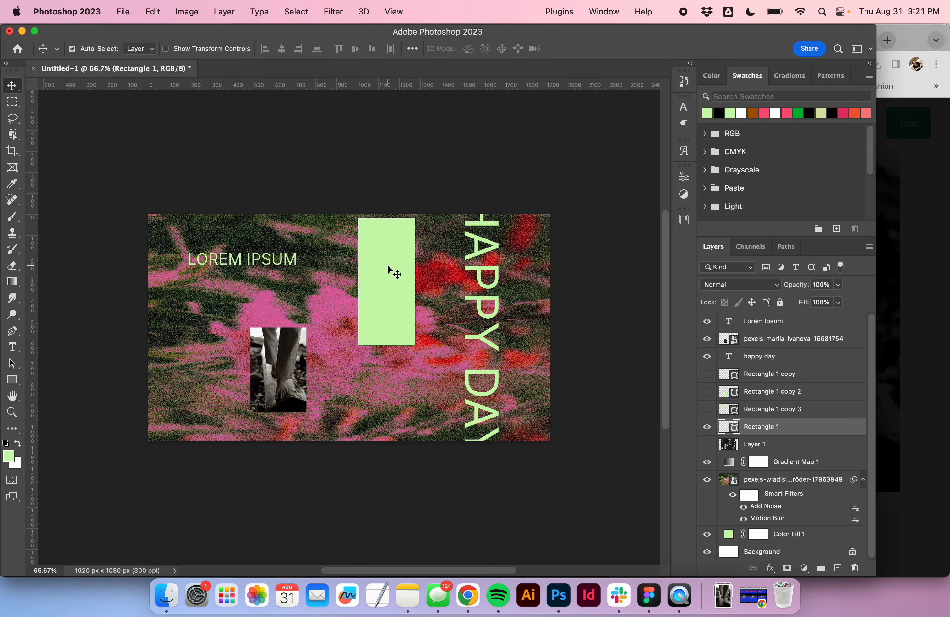
left_click(707, 426)
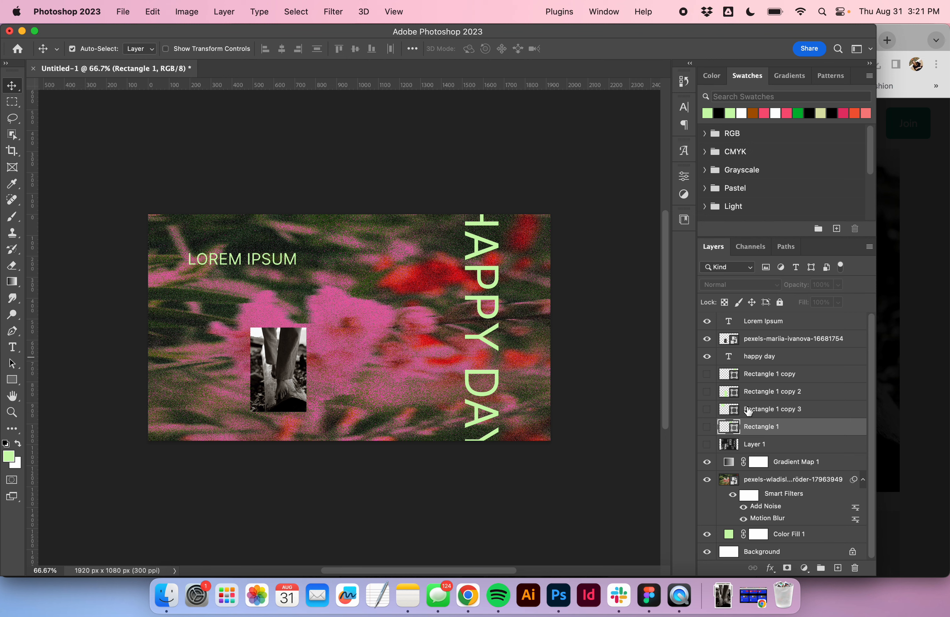
left_click(706, 428)
left_click(706, 428)
- Draw a left-aligned paragraph text box of placeholder text in the middle of the canvas
key("t")
left_click_drag(365, 270, 438, 339)
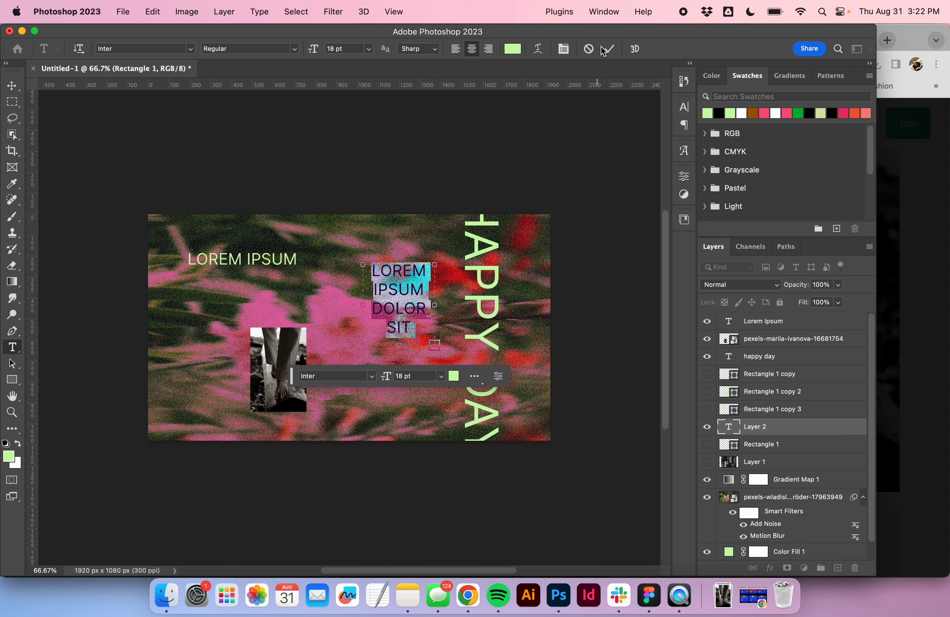
left_click(456, 49)
key("v")
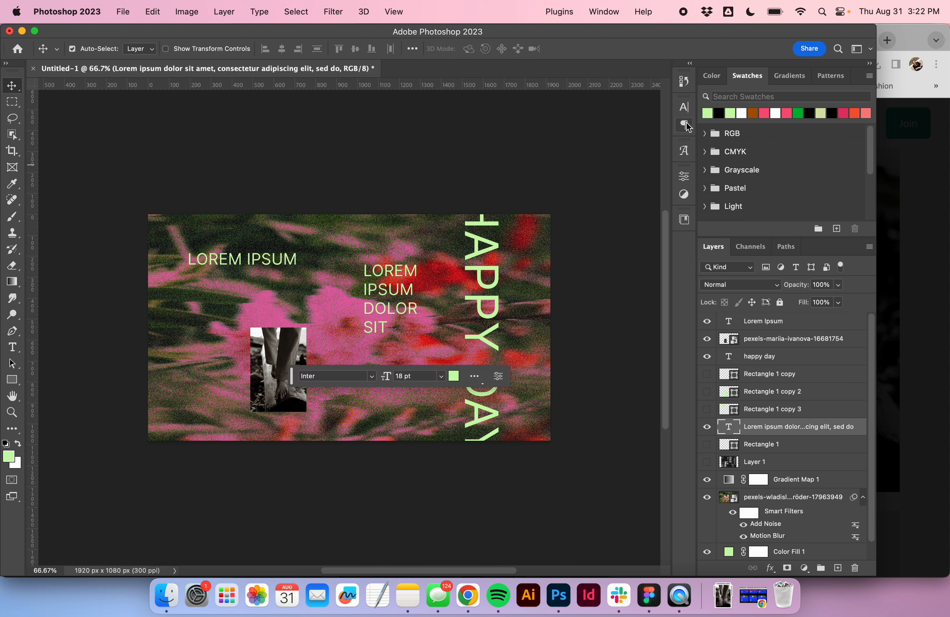
- Set the paragraph text size to 5 pt and nudge the paragraph slightly down and left
left_click(684, 108)
left_click(570, 141)
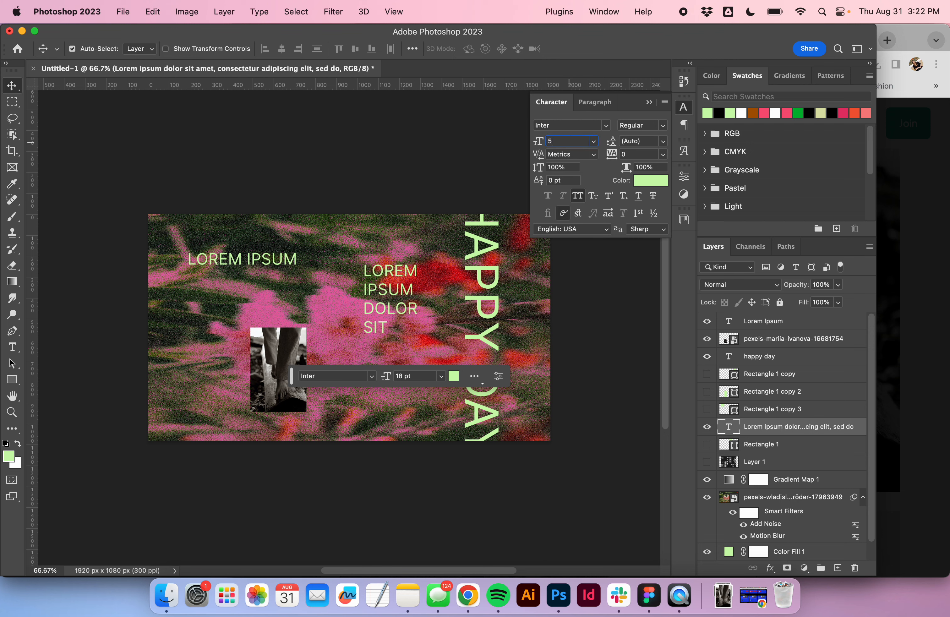
type("5")
key("Tab")
left_click(486, 143)
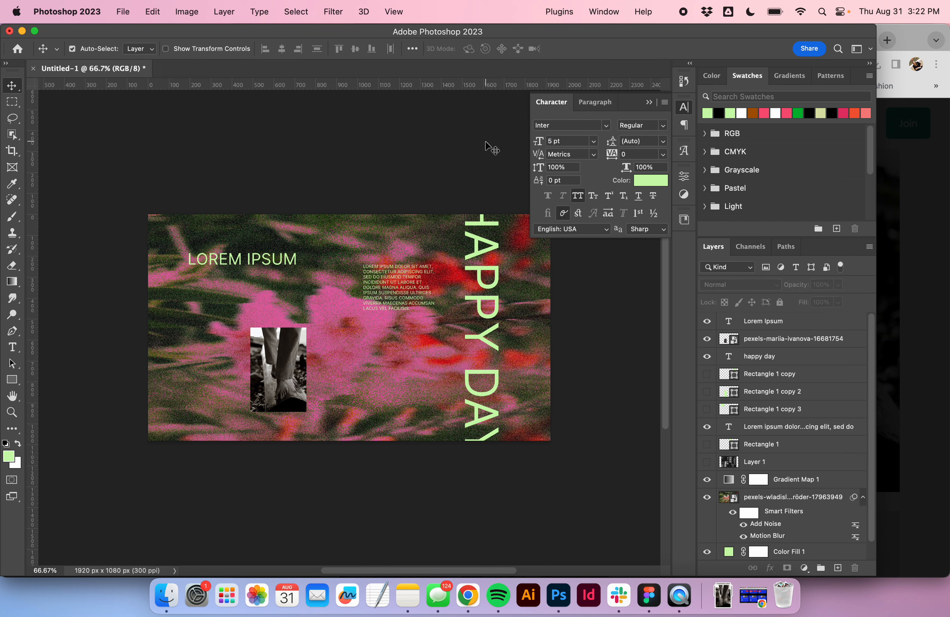
left_click_drag(399, 280, 392, 297)
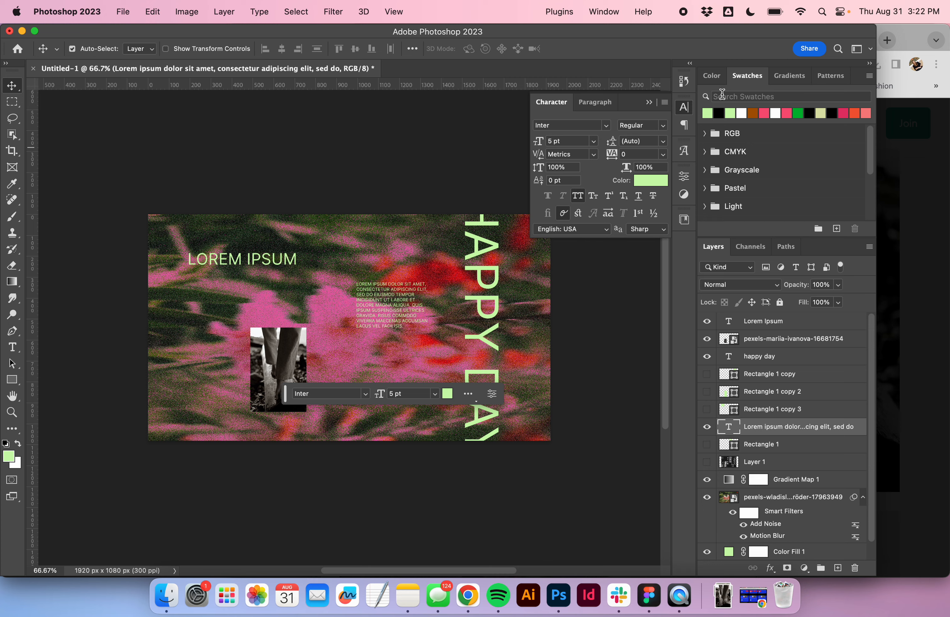
left_click(649, 103)
- Download a black-and-white photo of people seen through a window frame from Pexels
left_click(468, 595)
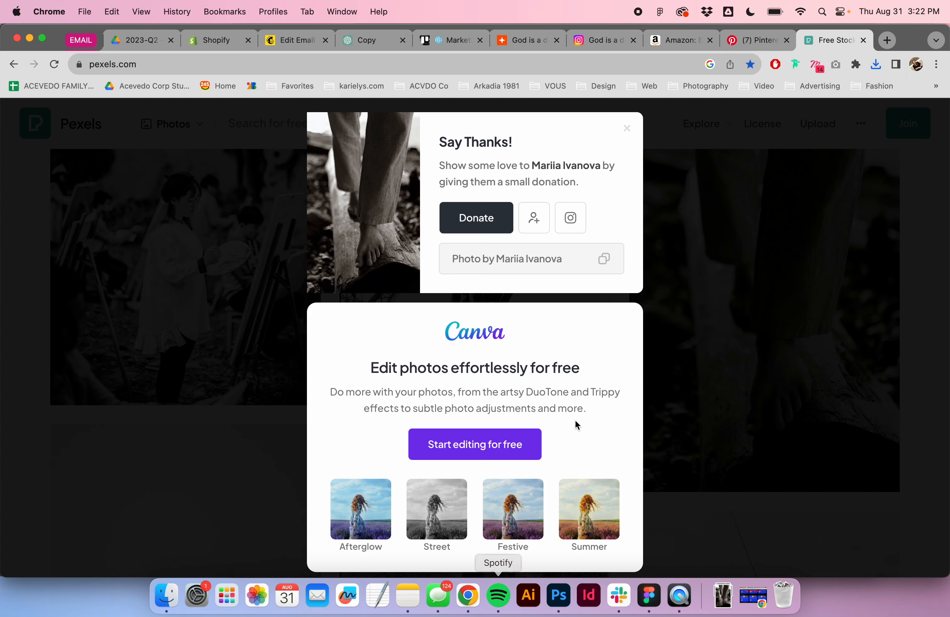
scroll(575, 420, "down", 2)
left_click(741, 418)
scroll(742, 419, "down", 10)
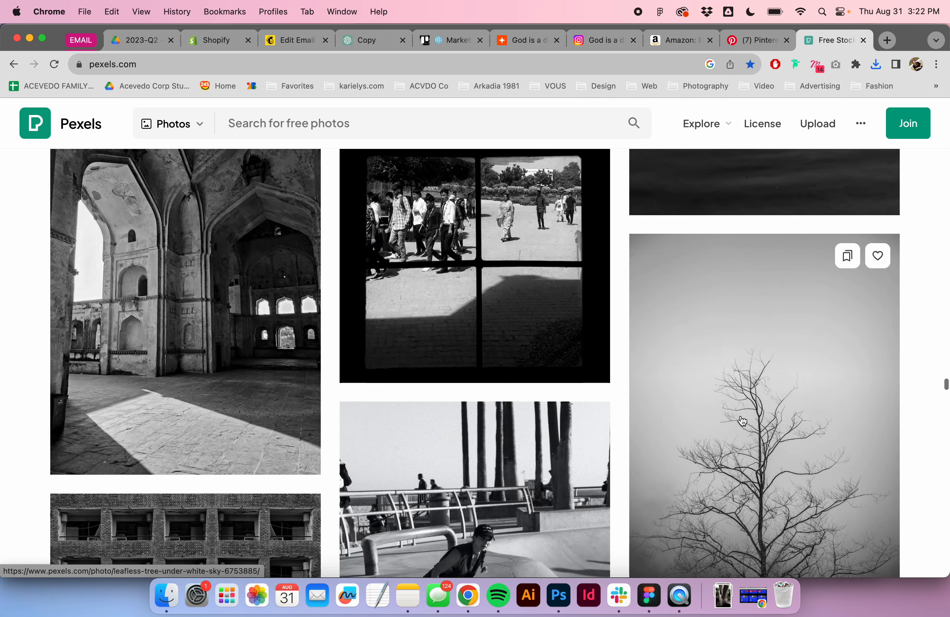
scroll(743, 421, "up", 5)
scroll(743, 421, "down", 4)
scroll(743, 420, "up", 3)
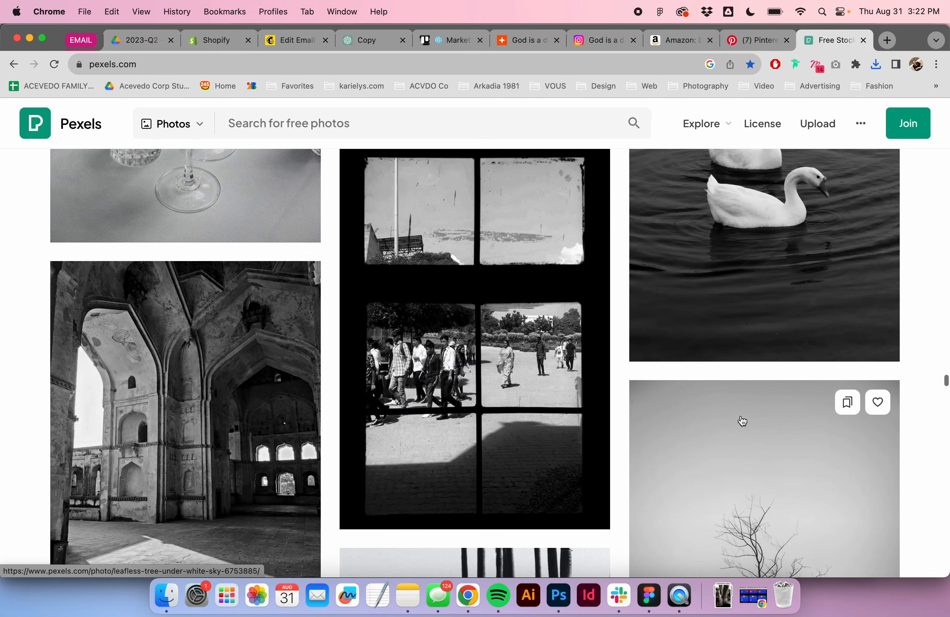
left_click(587, 547)
left_click(559, 595)
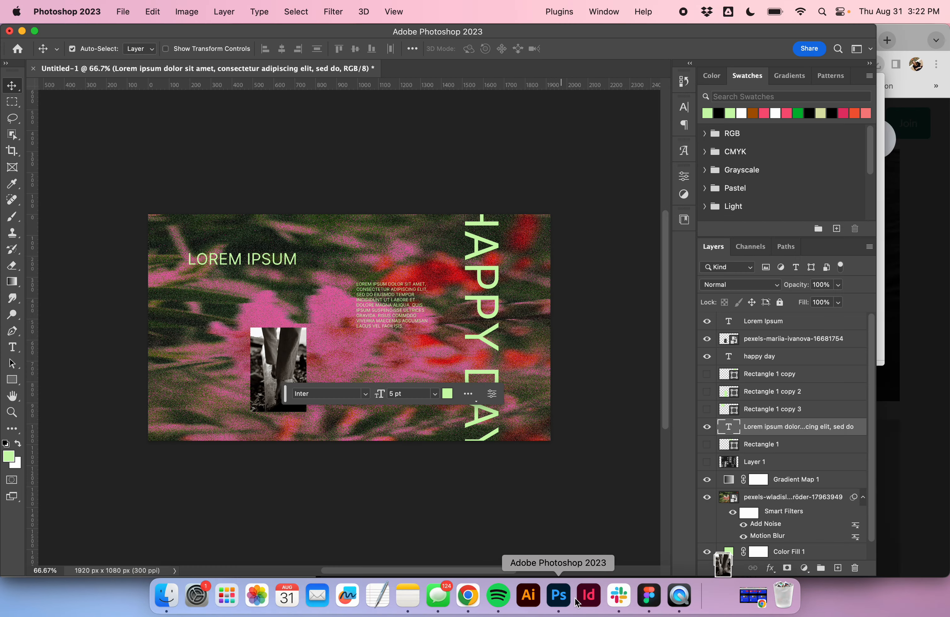
- Place the window photo, scale it down near the bottom center, and duplicate a copy at the left edge
left_click(722, 589)
left_click_drag(729, 545, 385, 381)
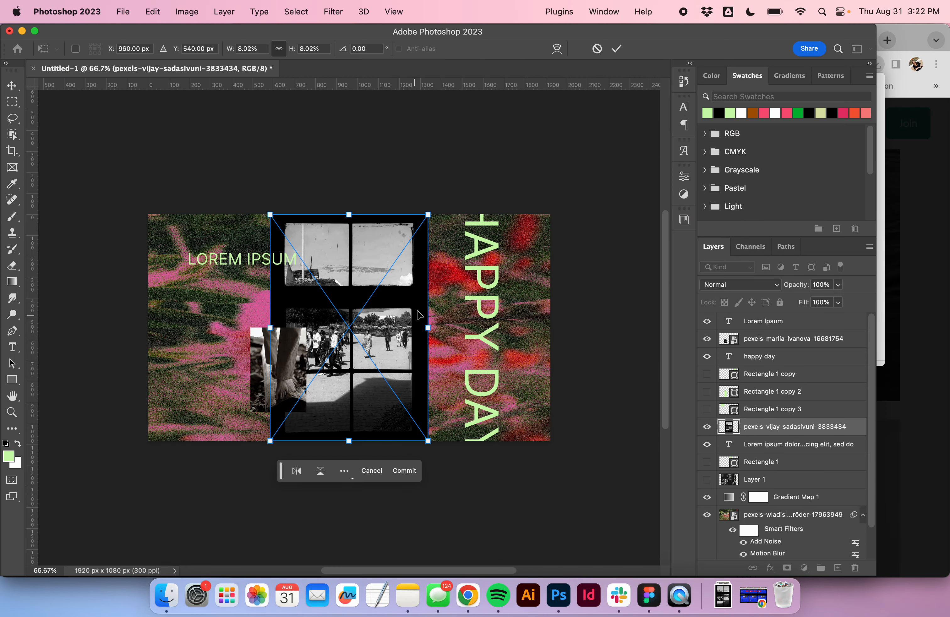
left_click_drag(431, 217, 376, 326)
left_click_drag(350, 376, 427, 408)
left_click_drag(387, 378, 165, 329)
key("Return")
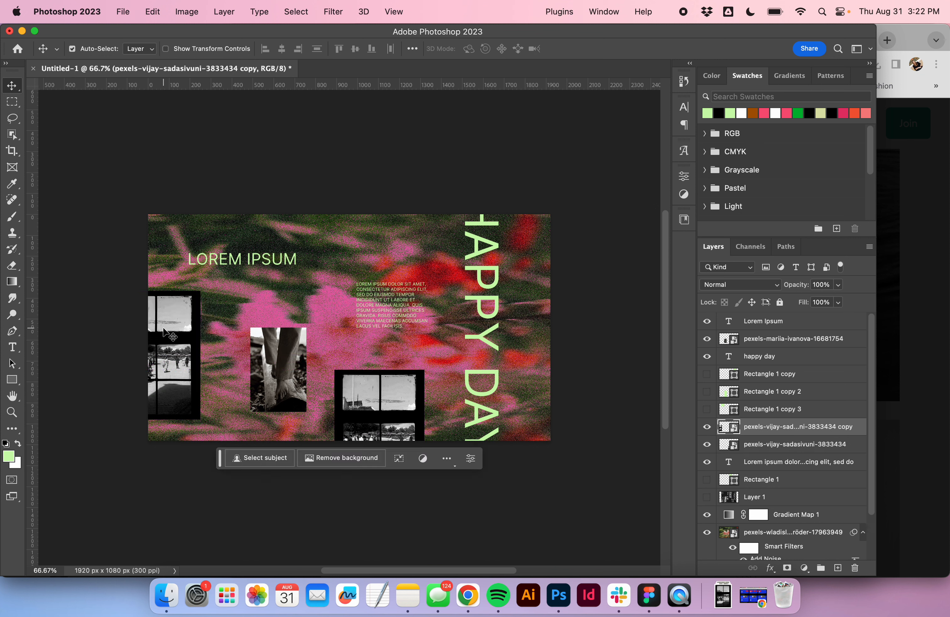
- Move the LOREM IPSUM heading slightly to the right
left_click(428, 147)
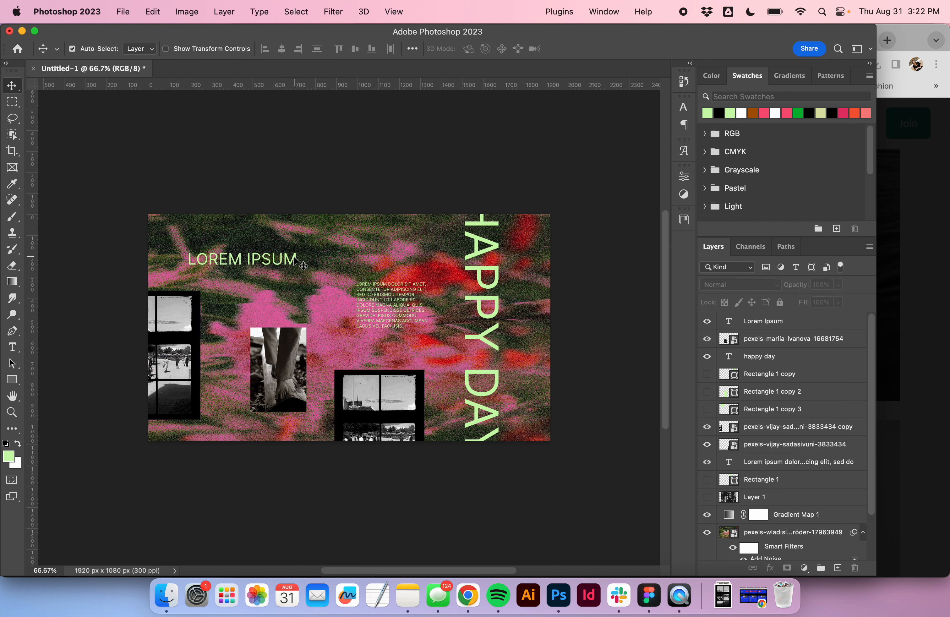
left_click_drag(294, 259, 315, 259)
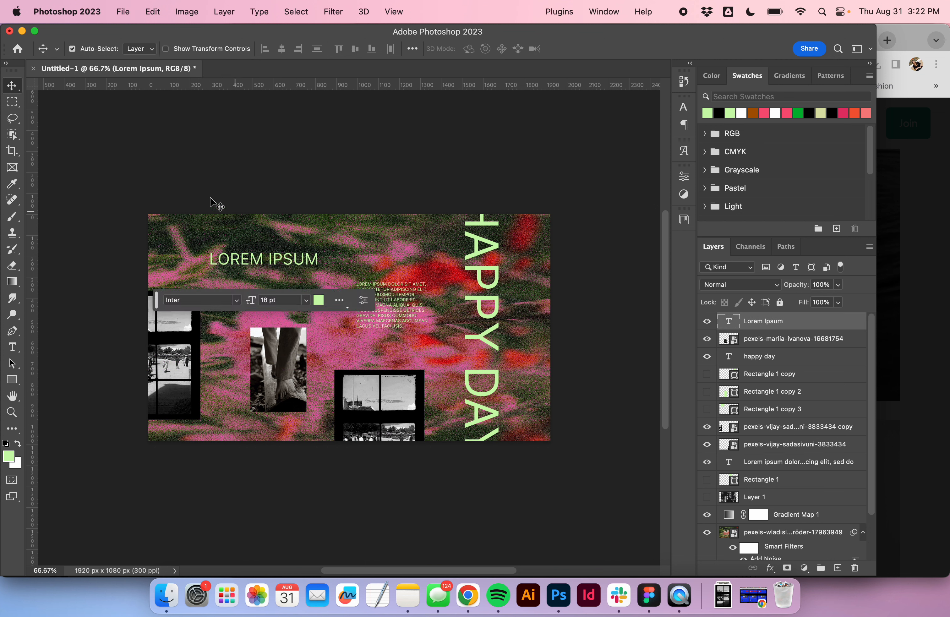
left_click(298, 146)
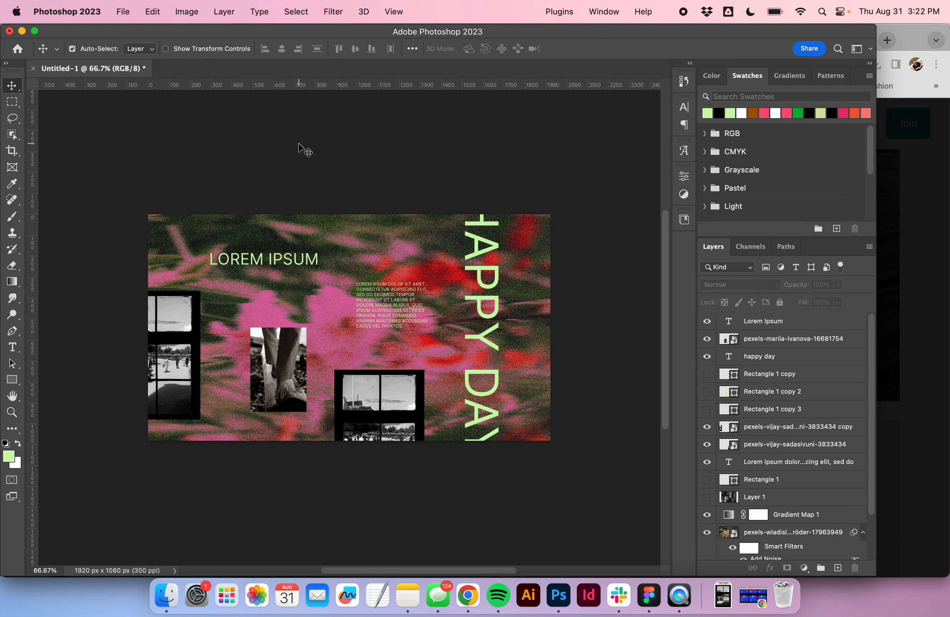
- Save the document as a Photoshop file on the Desktop named T
key("super+shift+s")
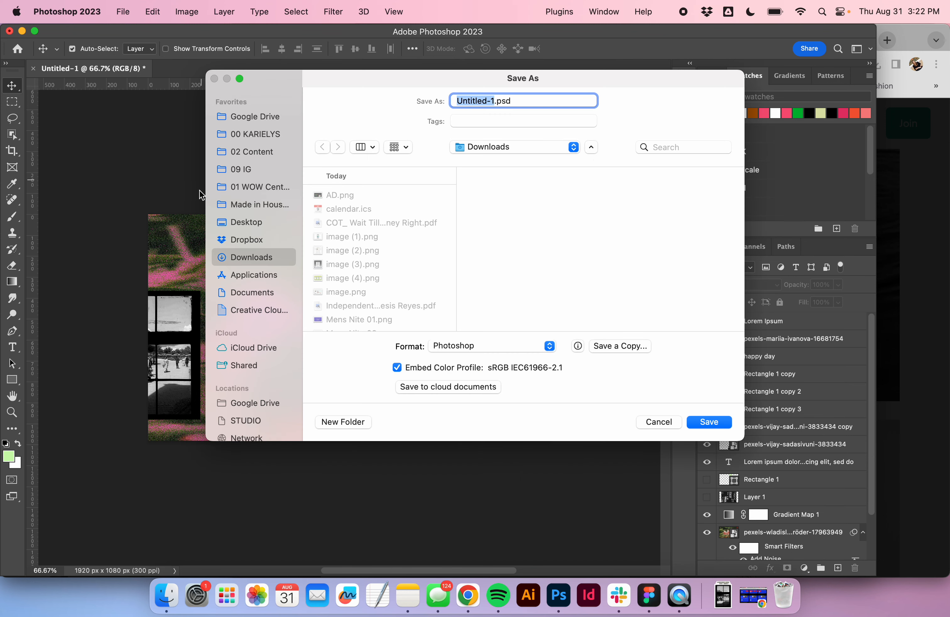
left_click(245, 227)
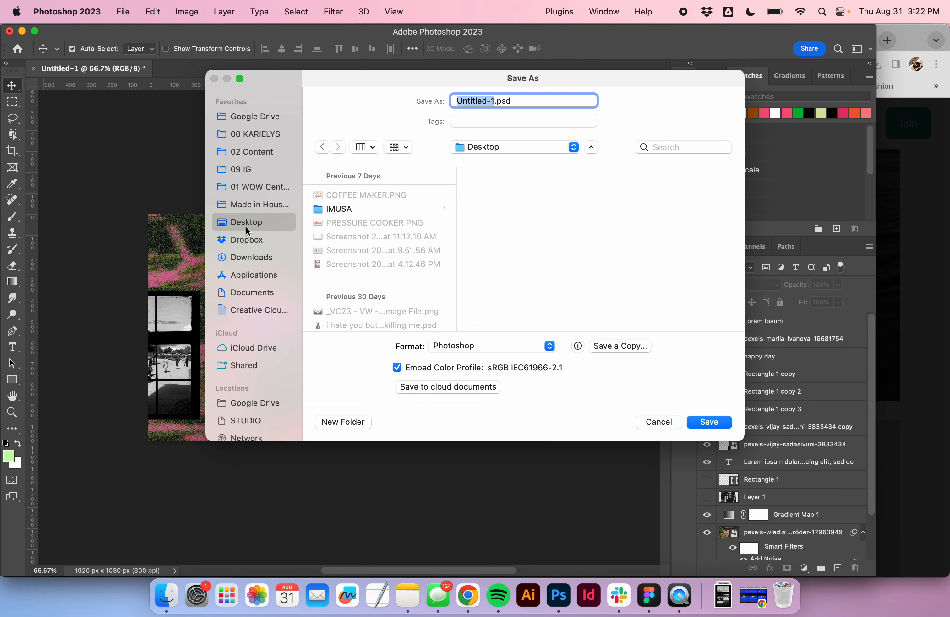
type("T")
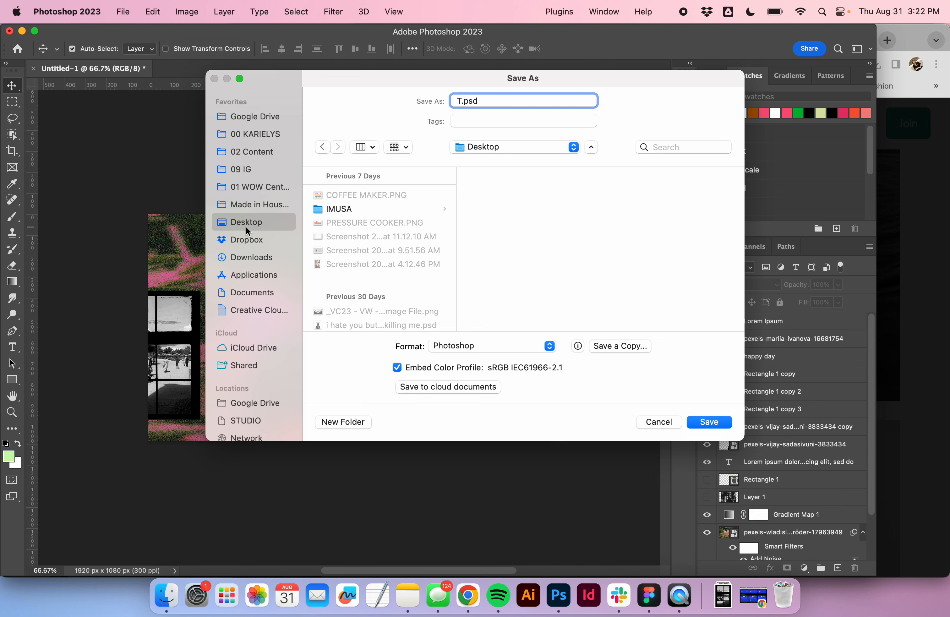